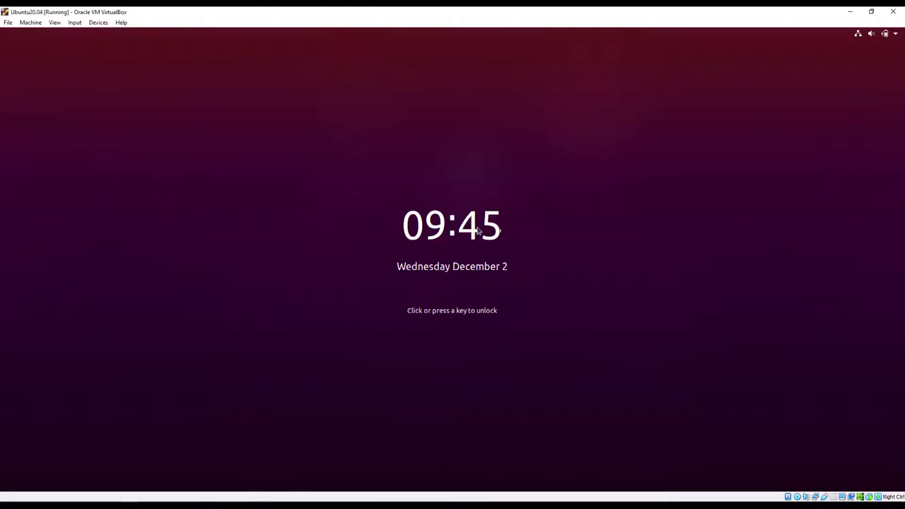
Step: Check the VirtualBox version under Help > About, then enter the account password to log into Ubuntu
click(440, 309)
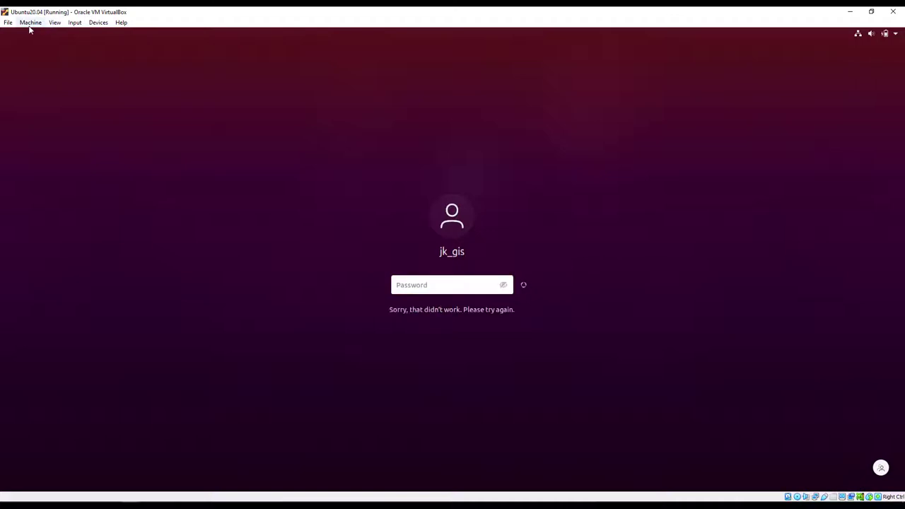
click(121, 22)
click(147, 89)
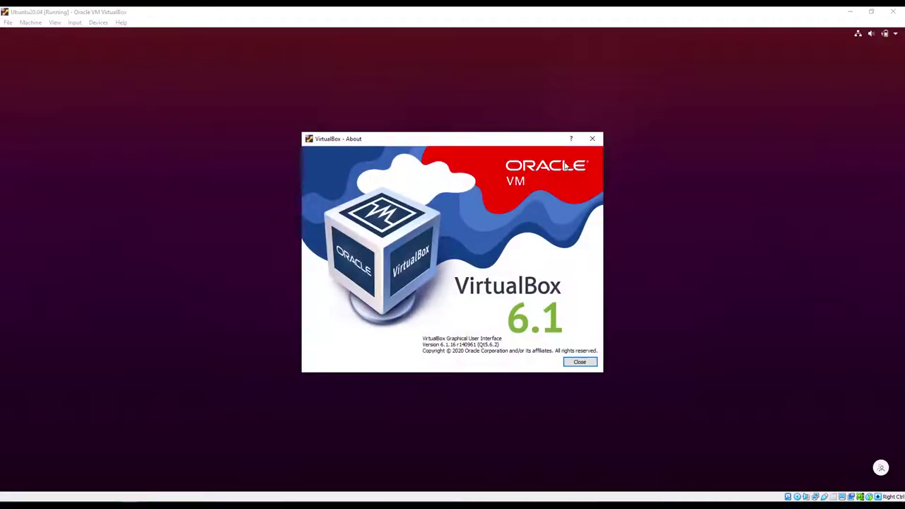
click(593, 138)
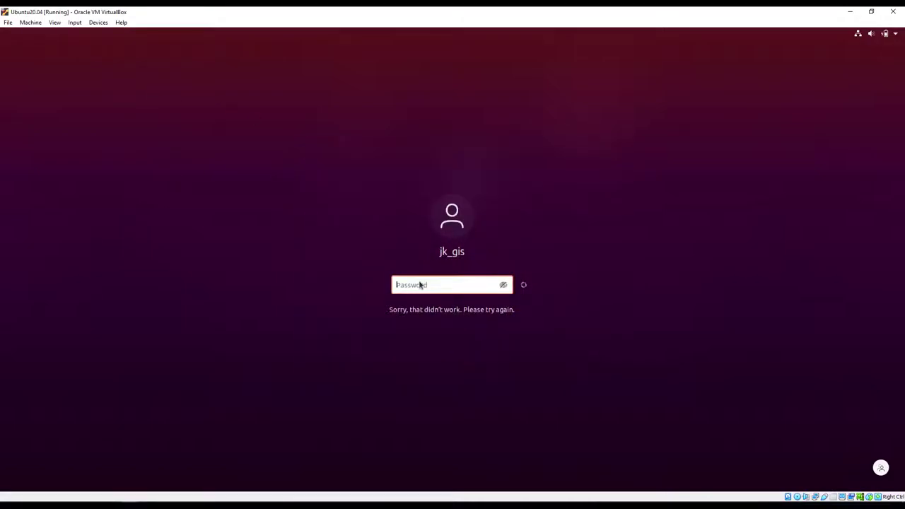
text(*****)
key(Return)
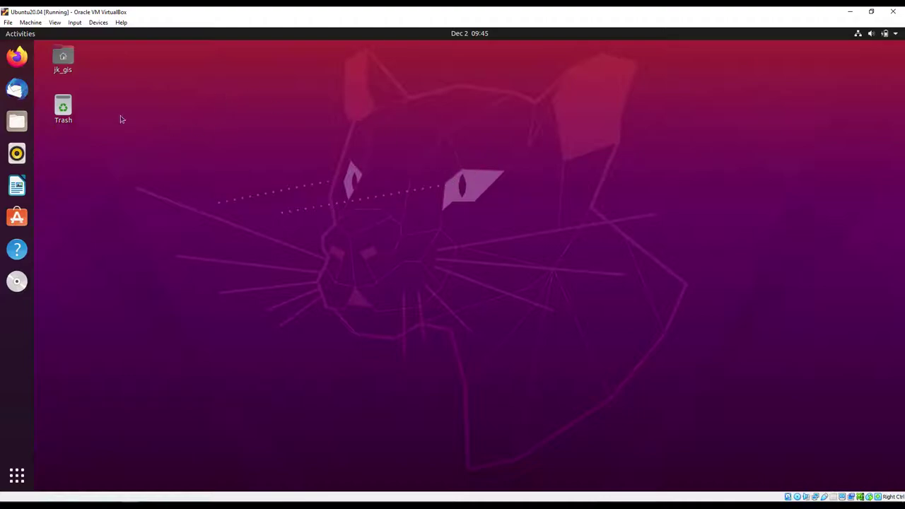
Step: Open a GNOME Terminal window from the application search
key(ctrl+alt+t)
drag(284, 125, 2, 174)
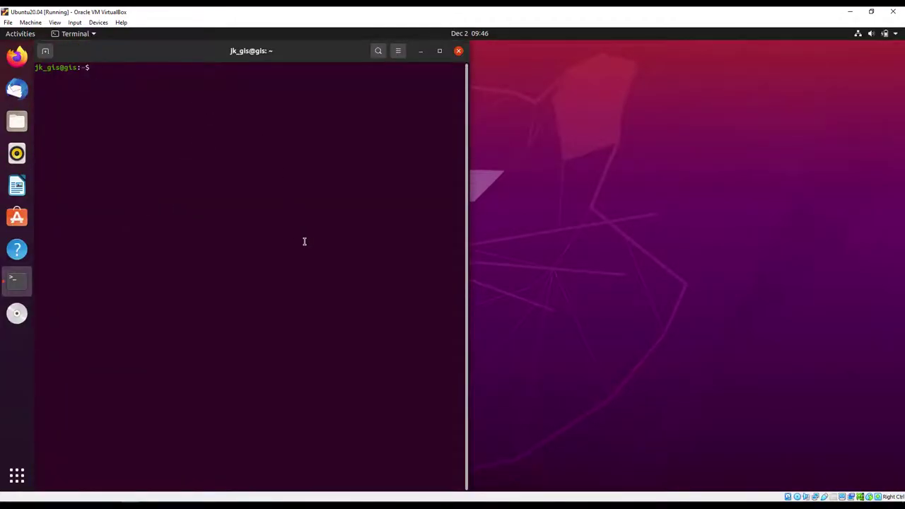
text(t)
click(458, 51)
key(super)
text(term)
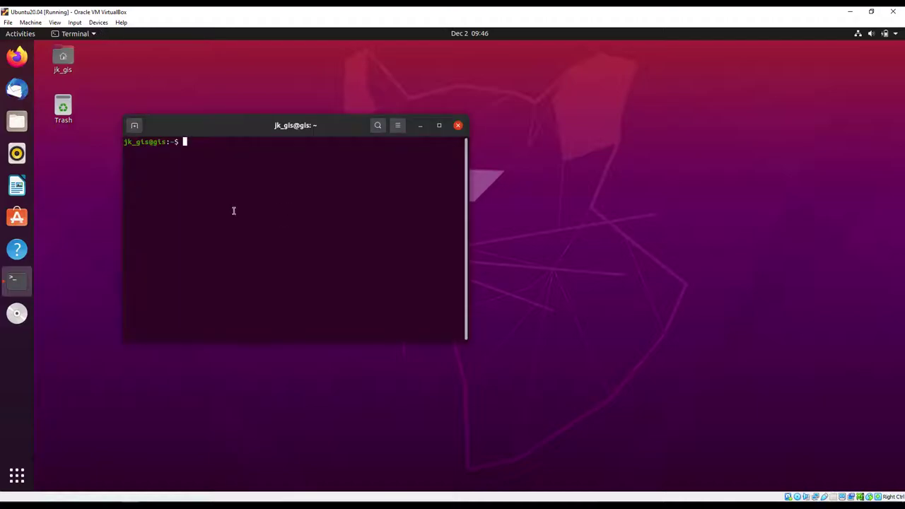
Step: Run 'sudo apt update && sudo apt upgrade' and authenticate with the sudo password
text(sudo apt update)
text(s)
key(BackSpace)
key(BackSpace)
text(&& sudo apt upgr)
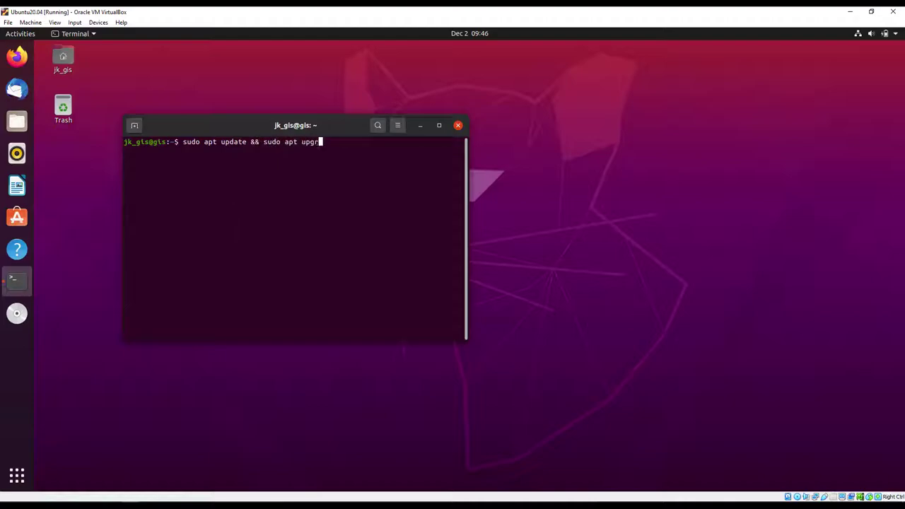
text(ade)
key(Return)
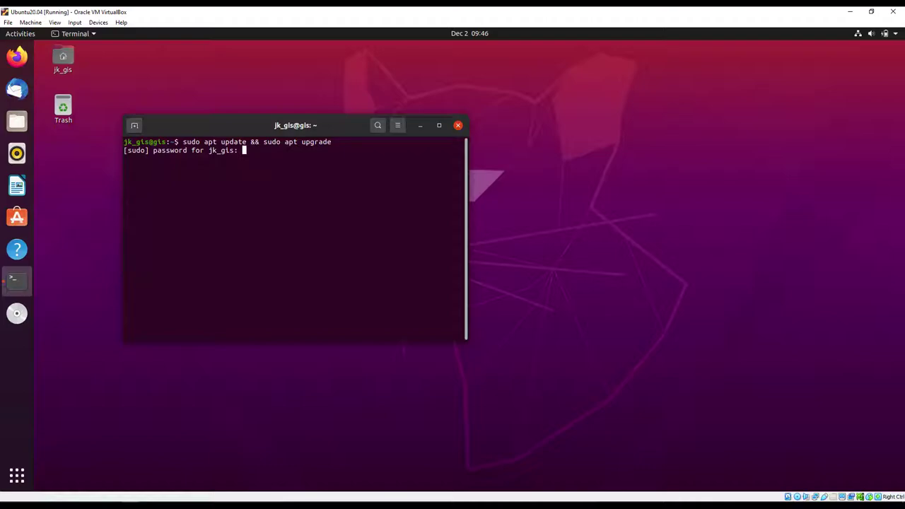
key(Return)
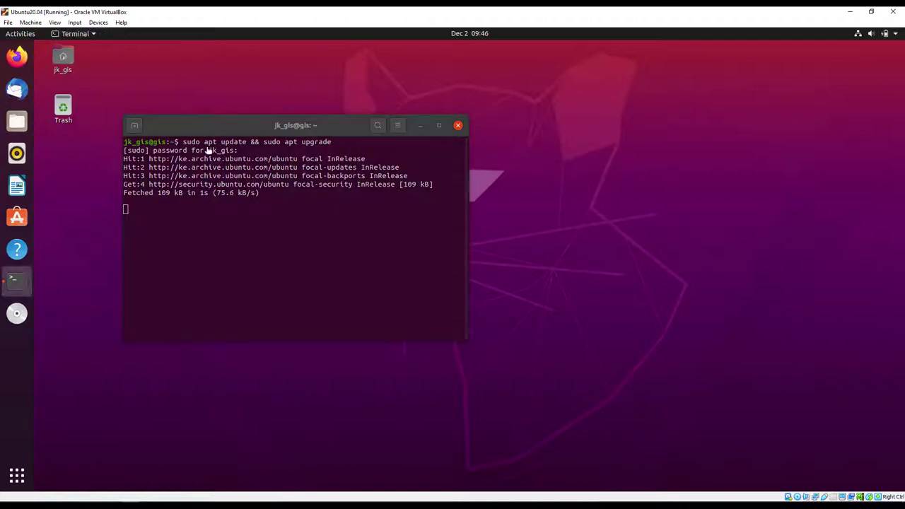
Step: Snap the terminal to the left half of the screen and clear its output
click(343, 114)
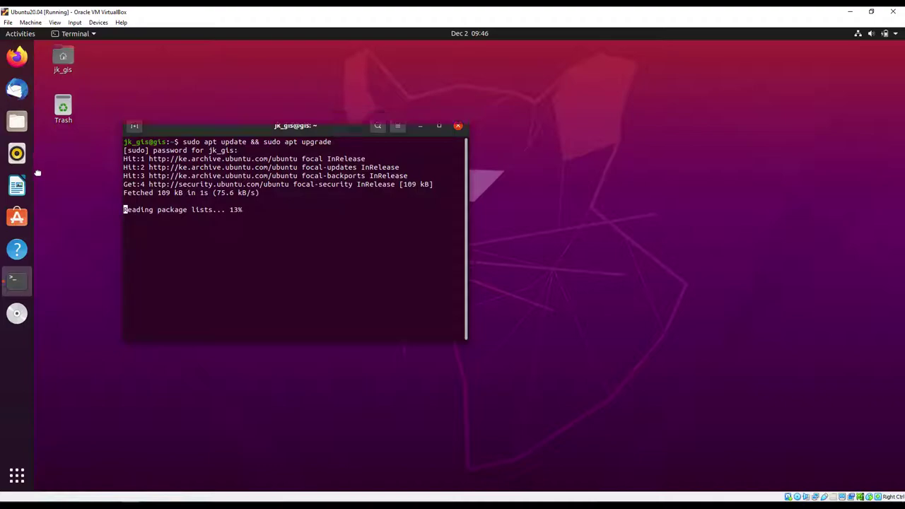
drag(329, 129, 385, 154)
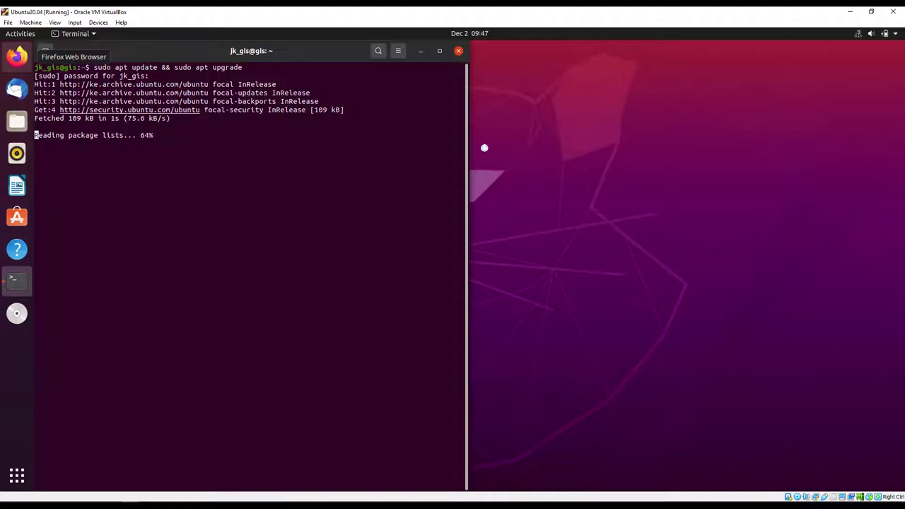
click(17, 55)
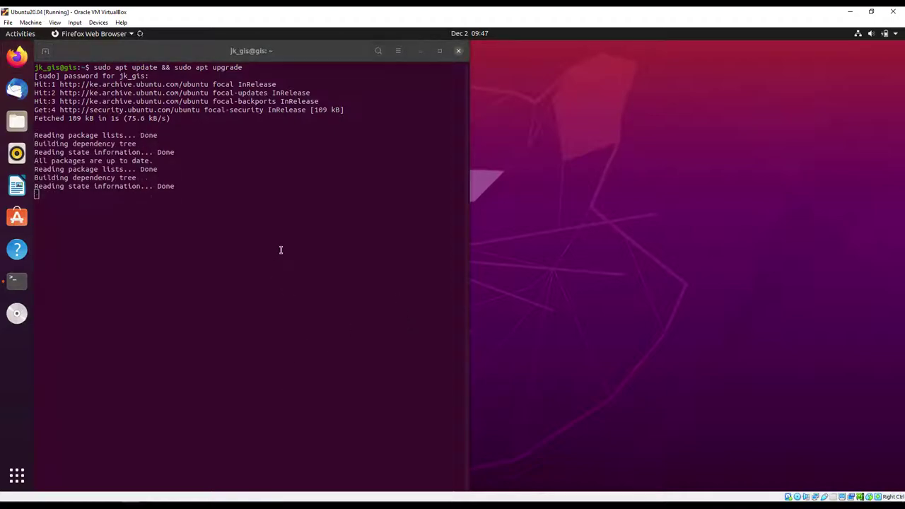
key(Return)
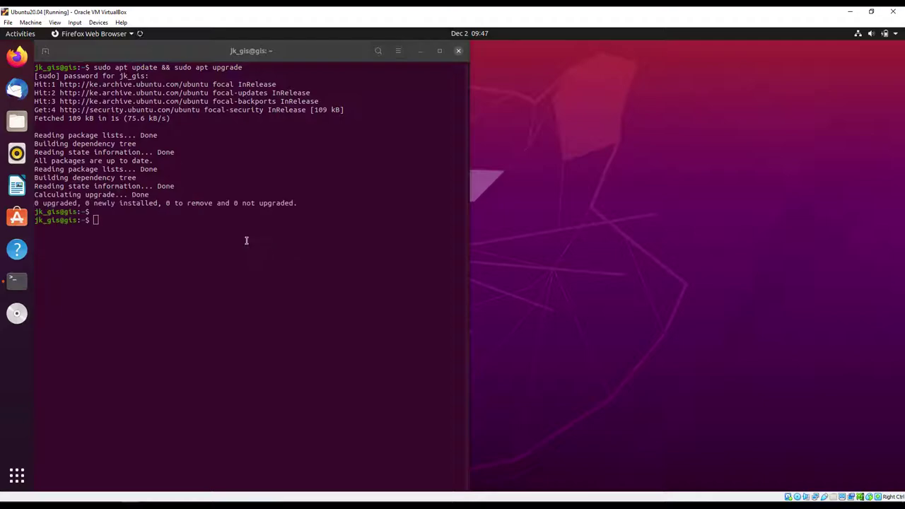
click(247, 241)
text(clear)
key(Return)
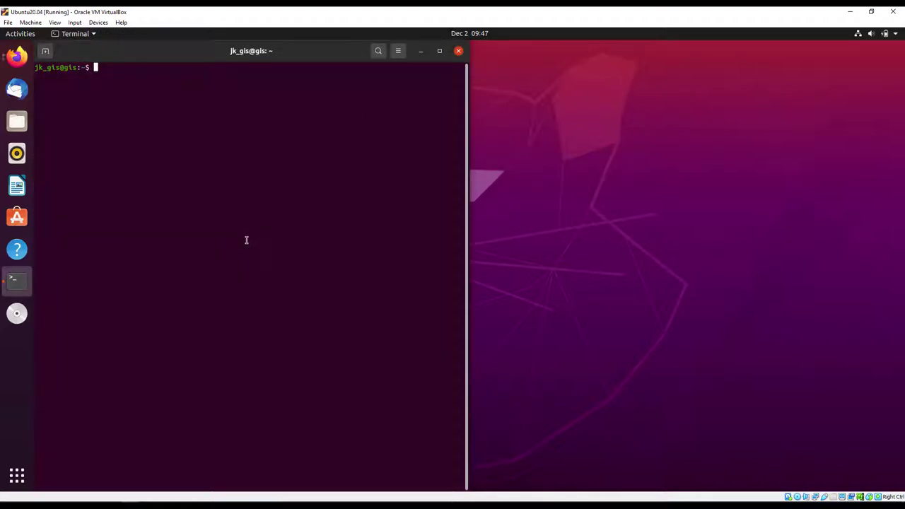
Step: Launch Firefox from the dock and snap it to the right half of the screen
click(18, 58)
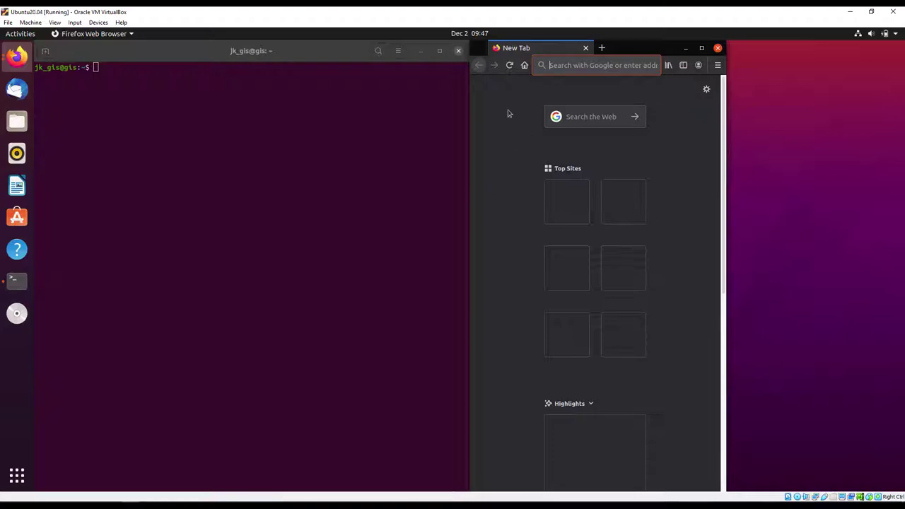
click(134, 81)
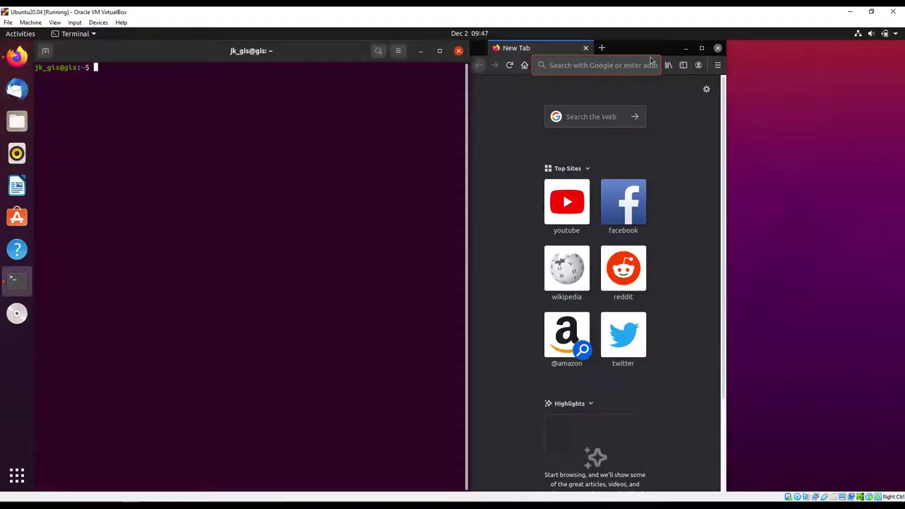
click(632, 231)
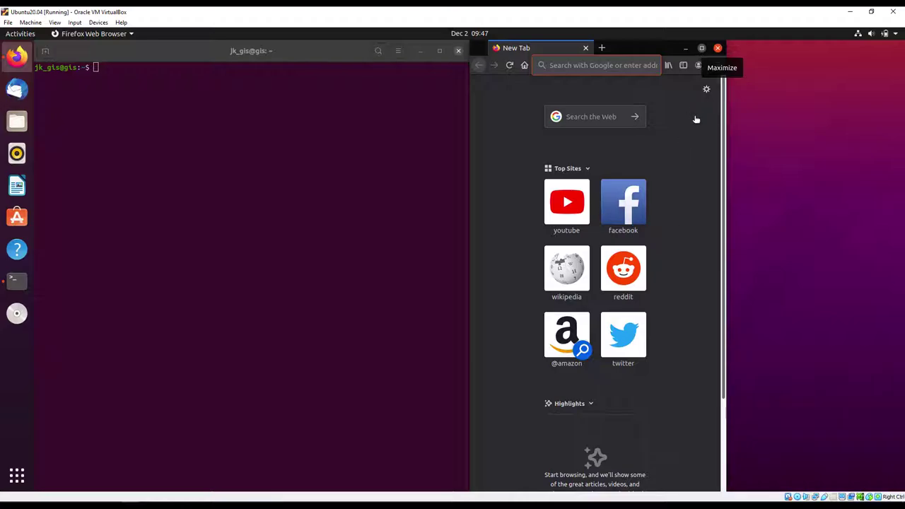
click(701, 50)
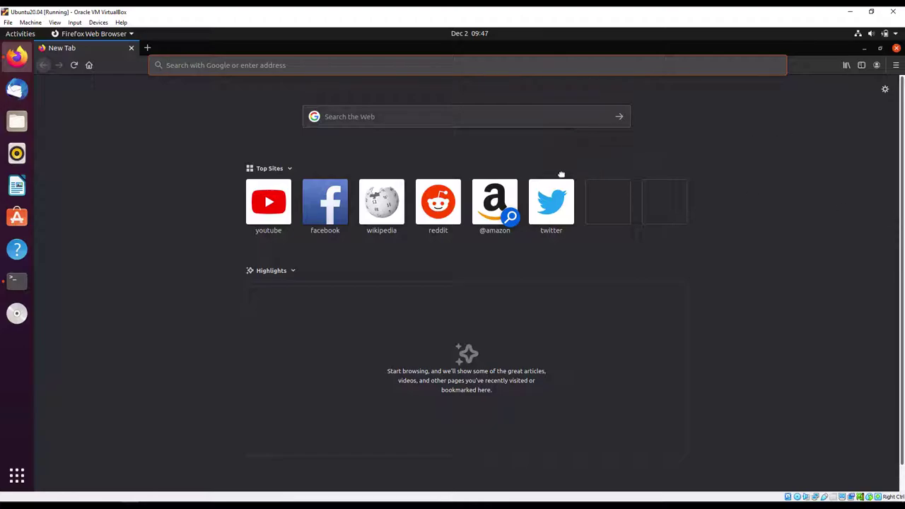
key(super+Right)
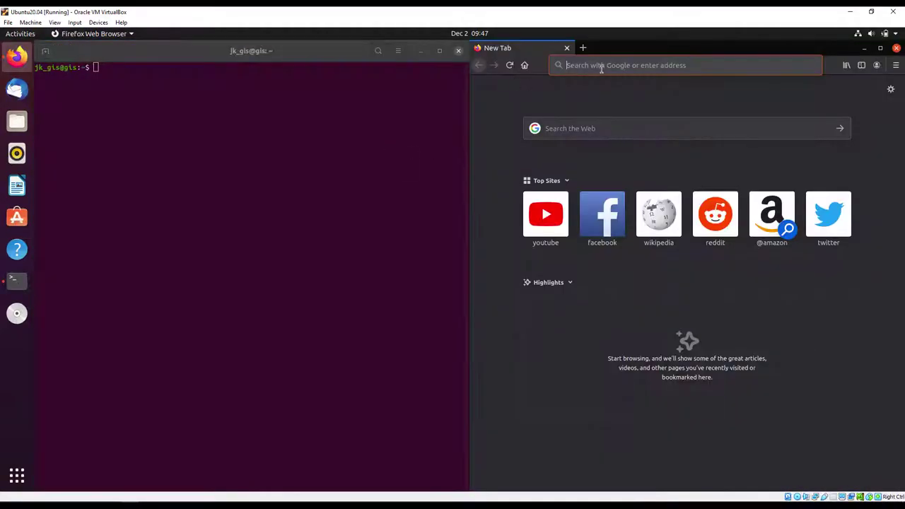
Step: Search the web for 'qgis installer'
click(601, 64)
text(q)
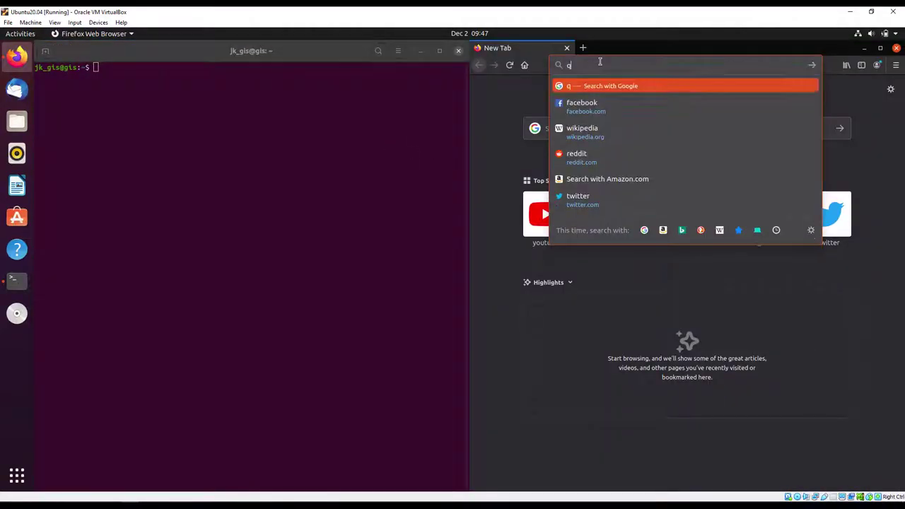
text(gis installer)
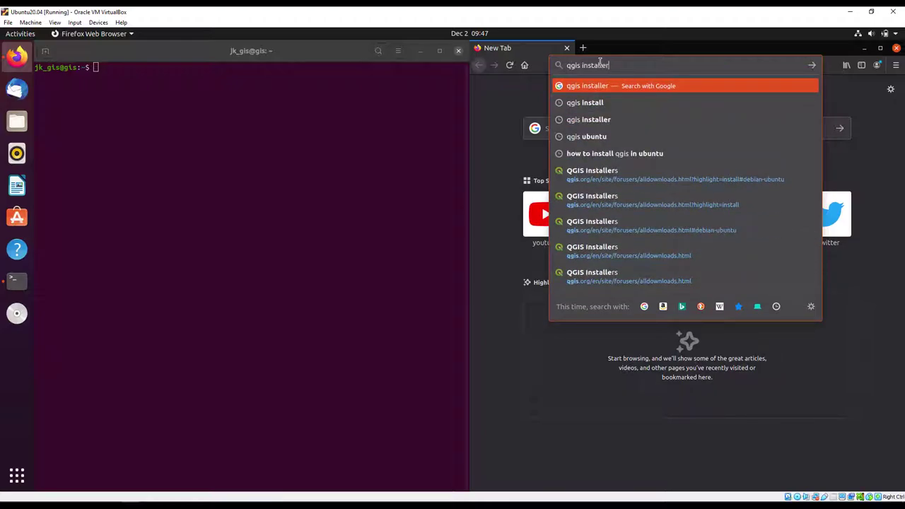
key(Return)
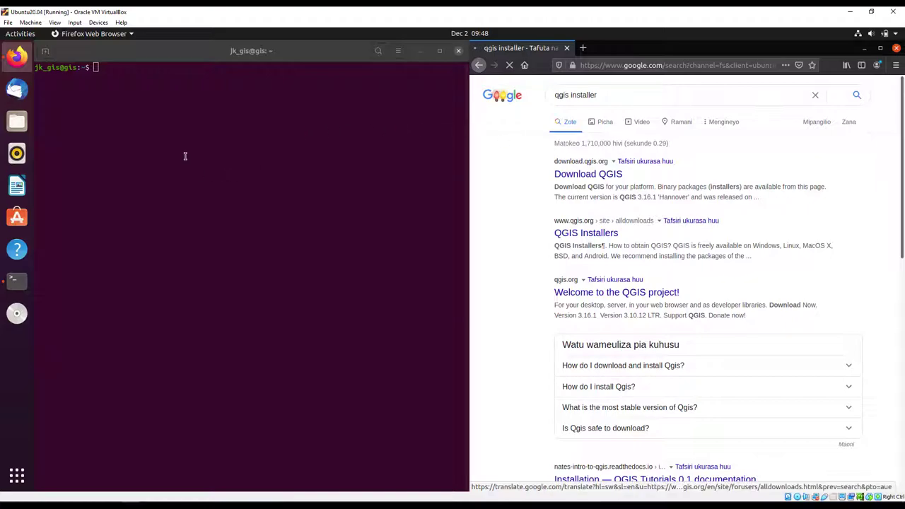
Step: Jump to the Debian/Ubuntu section of the QGIS Installers page and scroll to its Quickstart commands
click(146, 115)
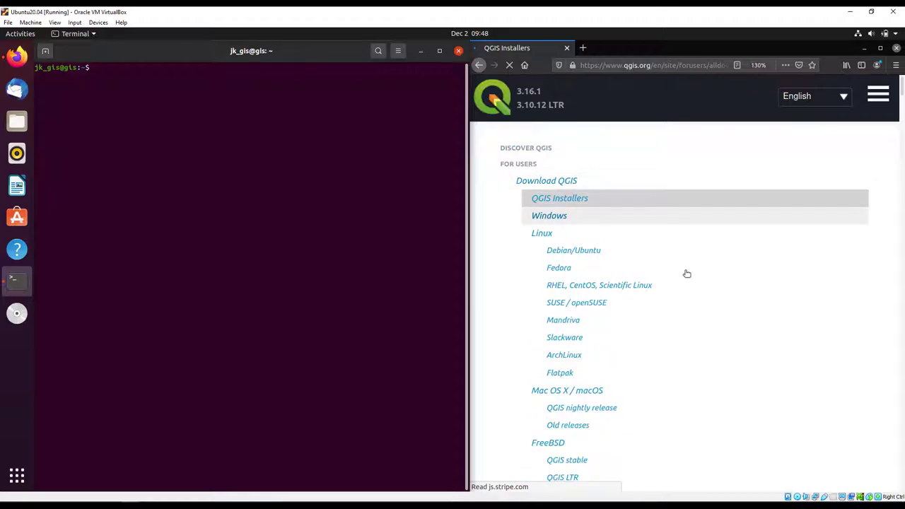
click(558, 256)
click(539, 241)
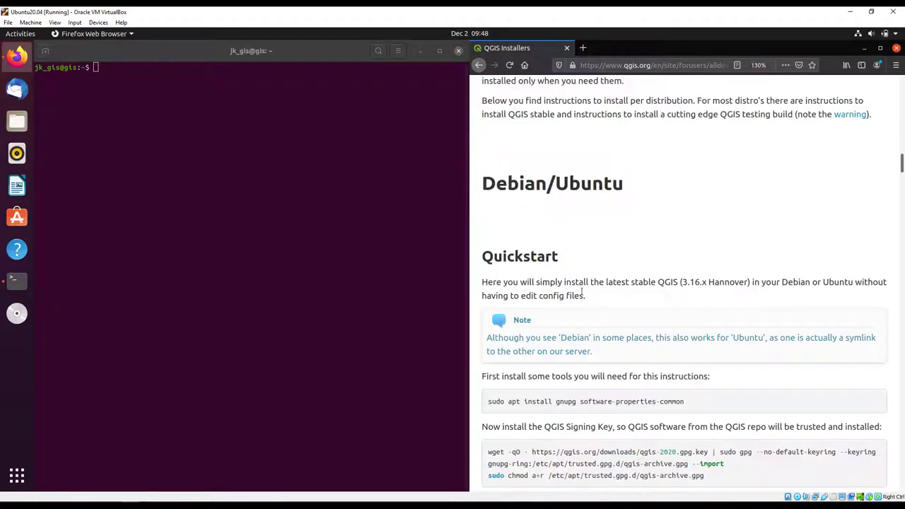
scroll(586, 348, down, 3)
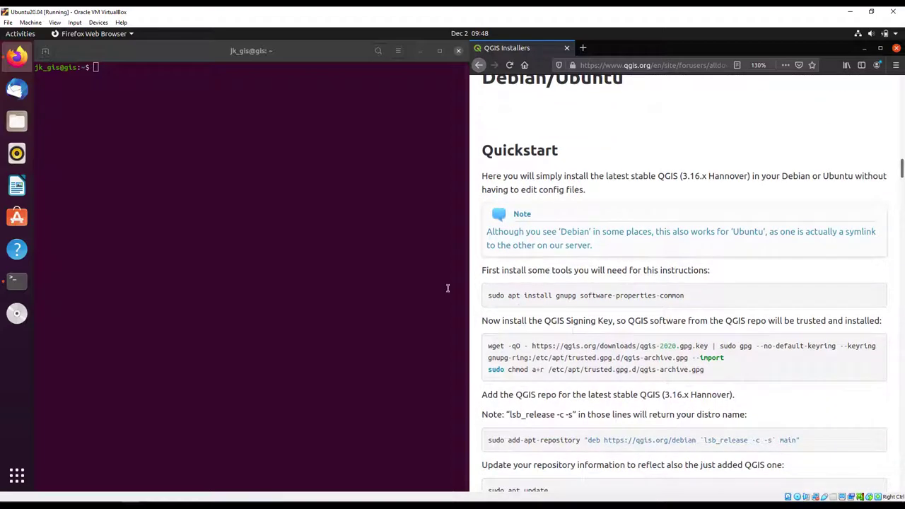
scroll(570, 306, down, 1)
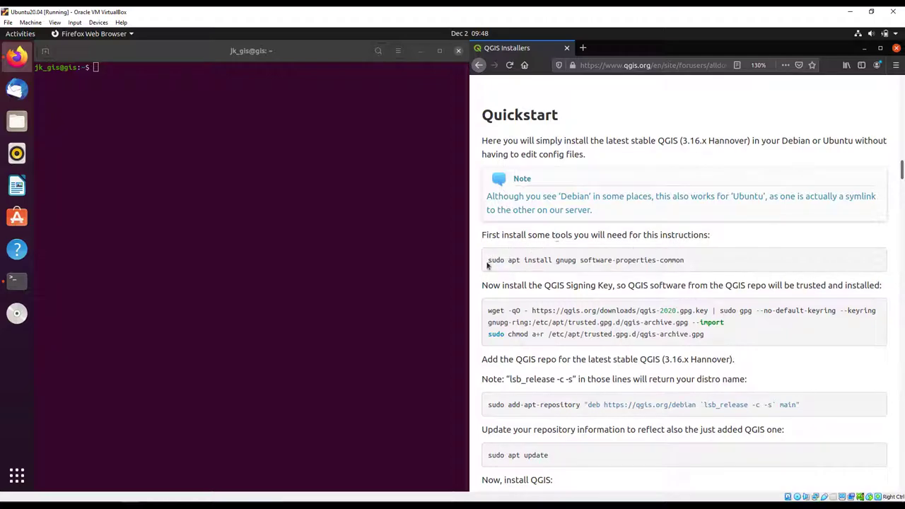
Step: Copy and run 'sudo apt install gnupg software-properties-common' in the terminal, then clear it
drag(488, 262, 716, 270)
key(super+c)
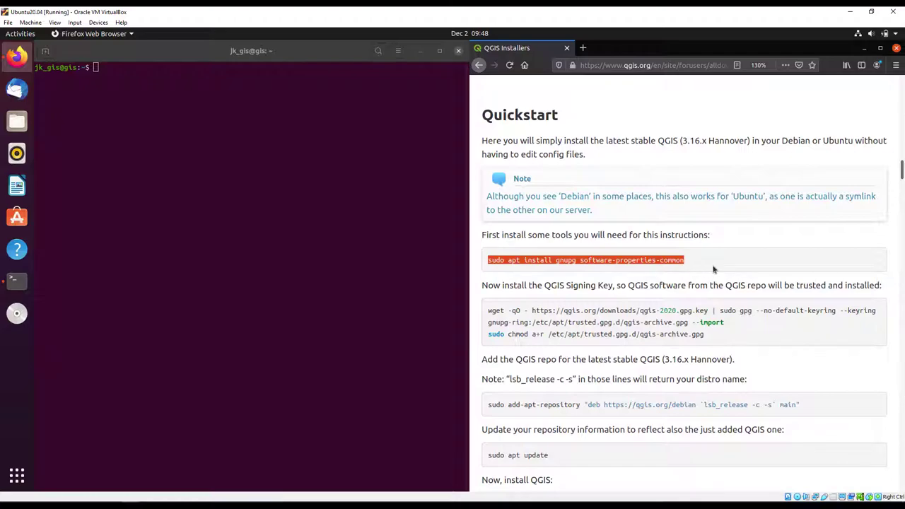
right_click(121, 106)
click(142, 127)
key(Return)
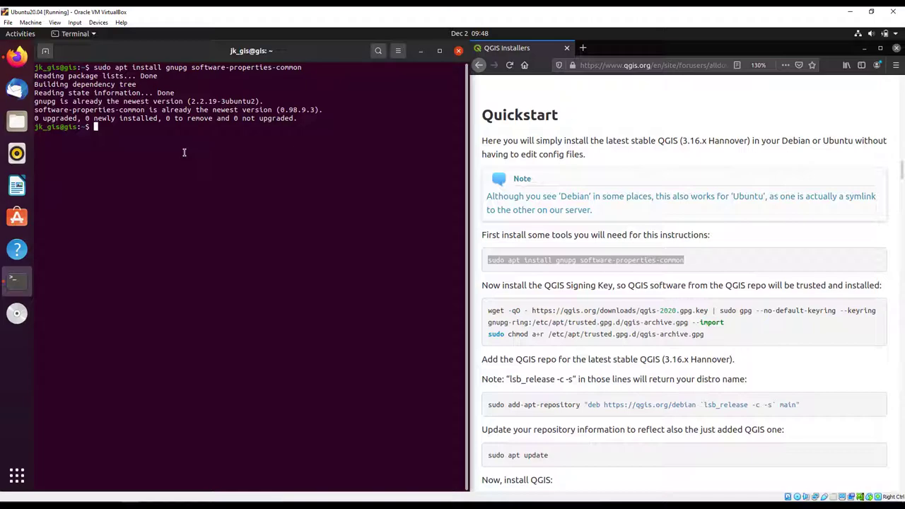
text(clear)
key(Return)
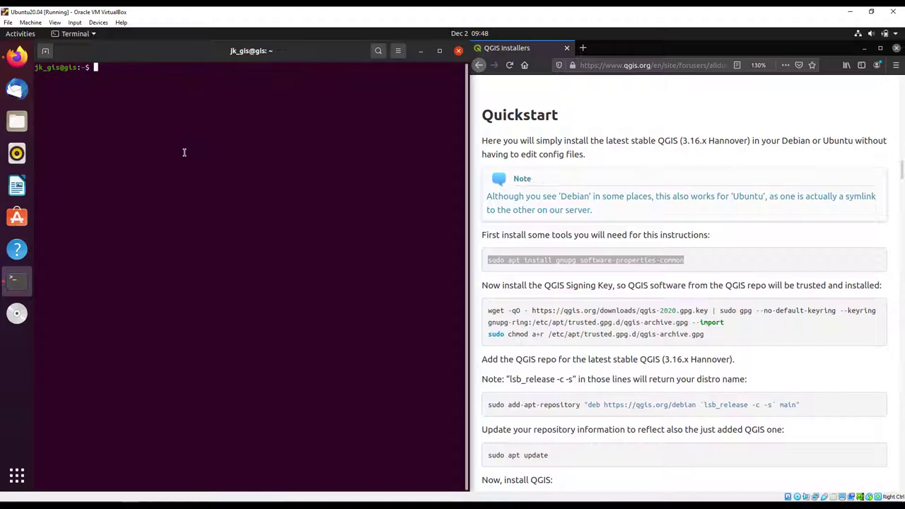
Step: Copy and run the two-line wget command that imports the QGIS signing key
drag(483, 285, 614, 286)
click(547, 289)
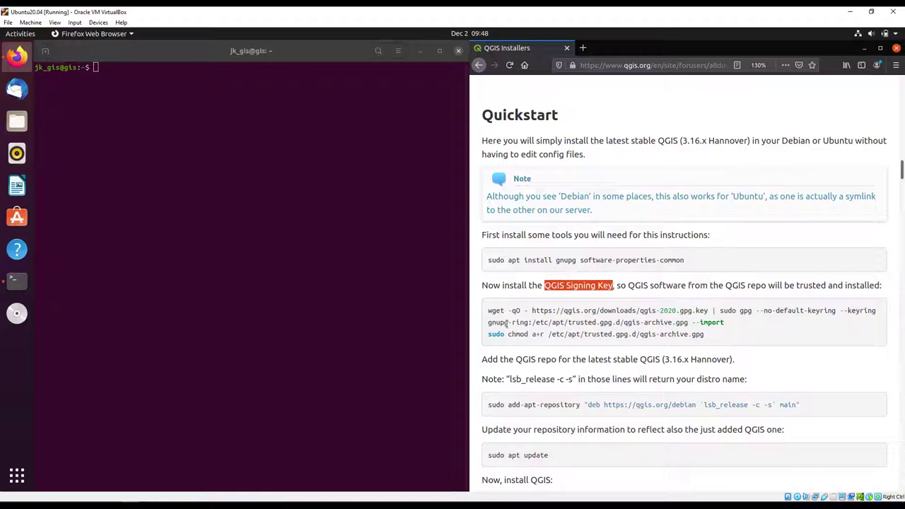
drag(489, 311, 725, 325)
right_click(150, 205)
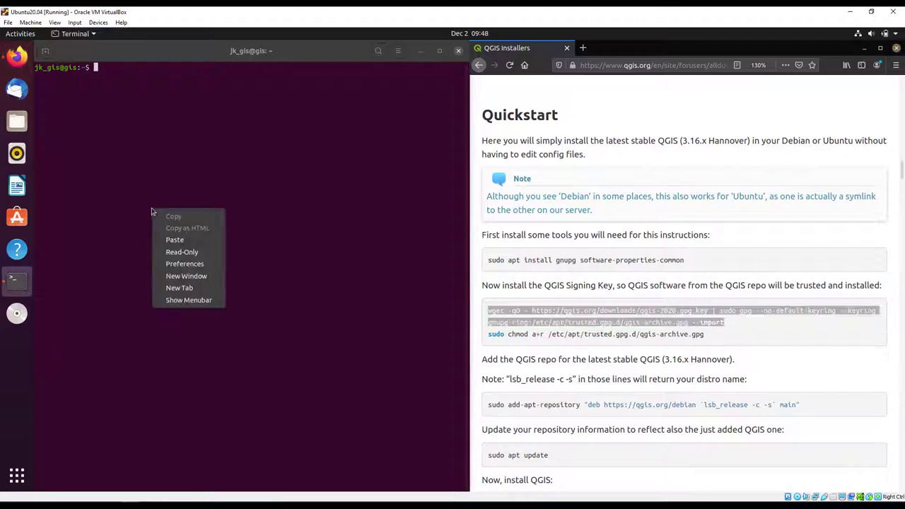
click(175, 238)
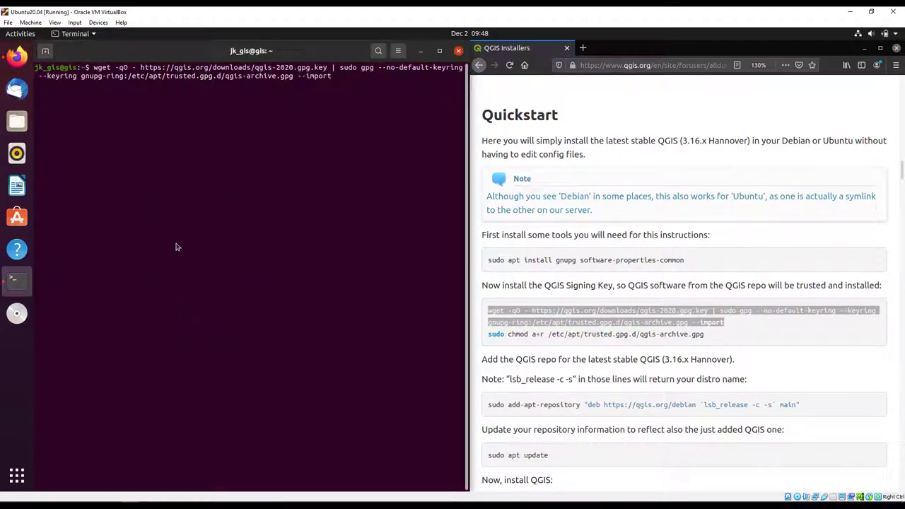
key(Return)
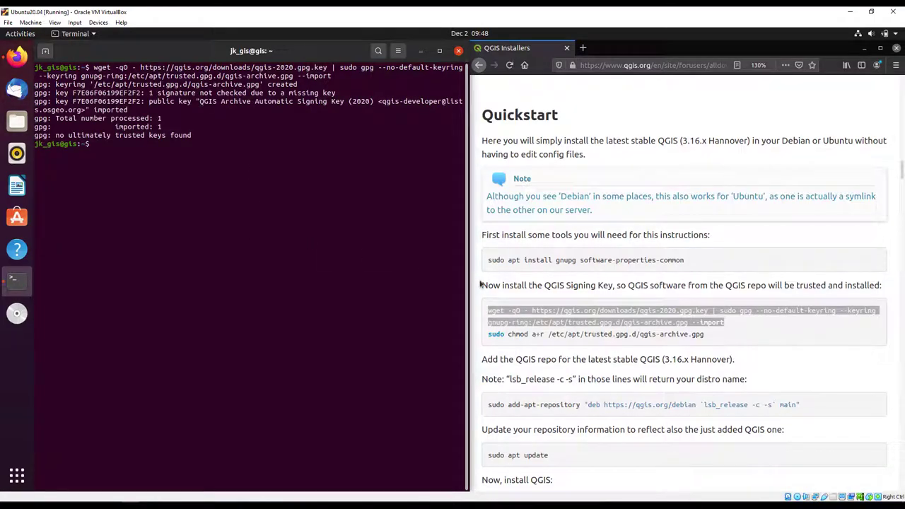
Step: Copy and run the 'sudo chmod a+r' command on the key, then clear the terminal
scroll(484, 285, down, 1)
drag(491, 304, 693, 310)
key(super+c)
right_click(216, 236)
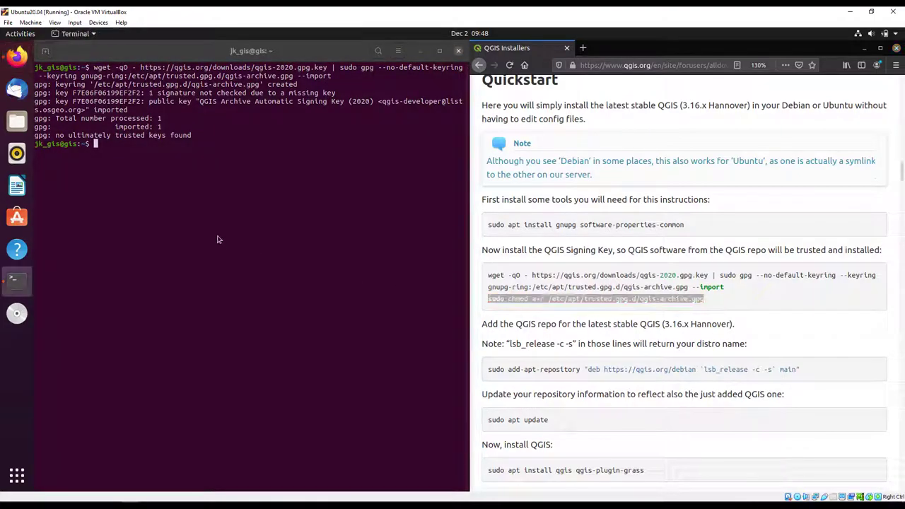
click(235, 266)
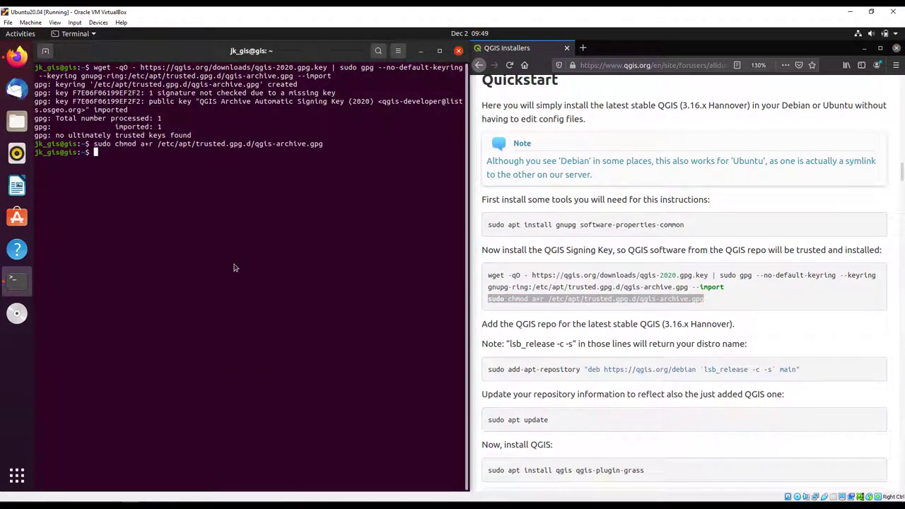
text(clear)
key(Return)
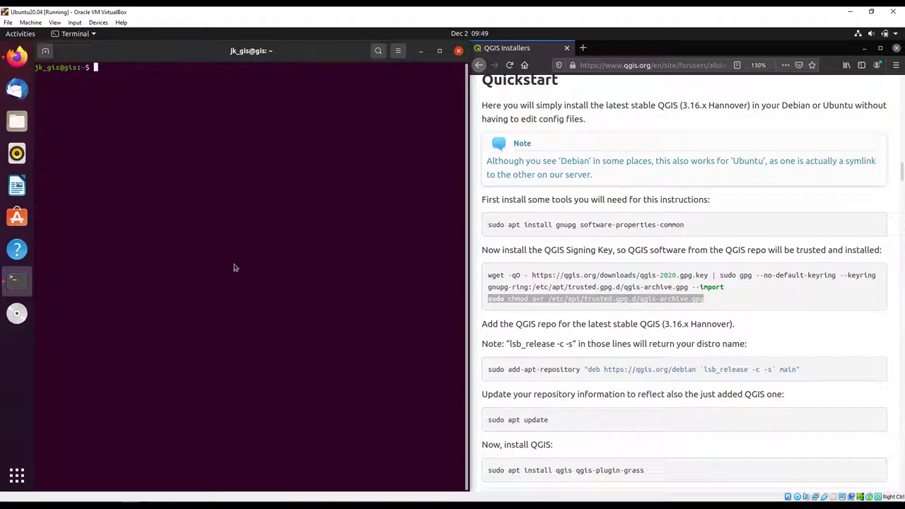
Step: Paste the start of the add-apt-repository command at the terminal prompt
scroll(714, 331, down, 1)
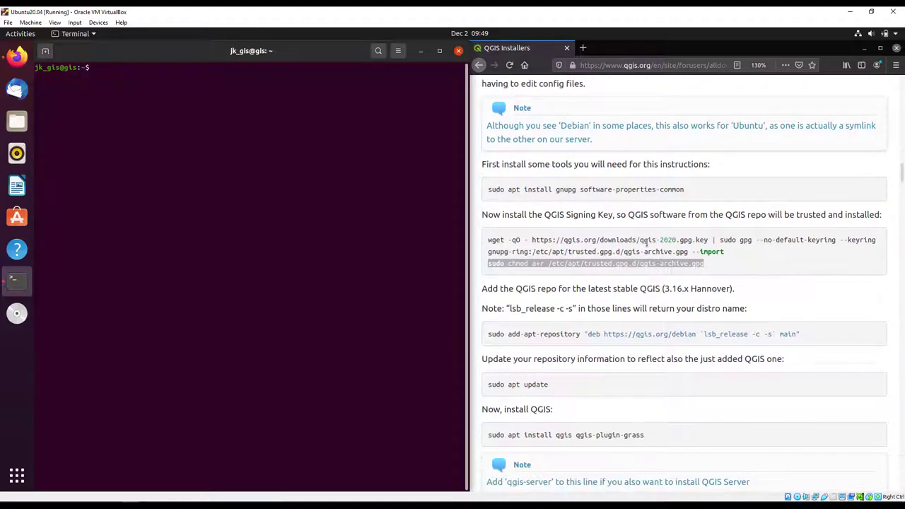
drag(648, 241, 696, 240)
click(679, 251)
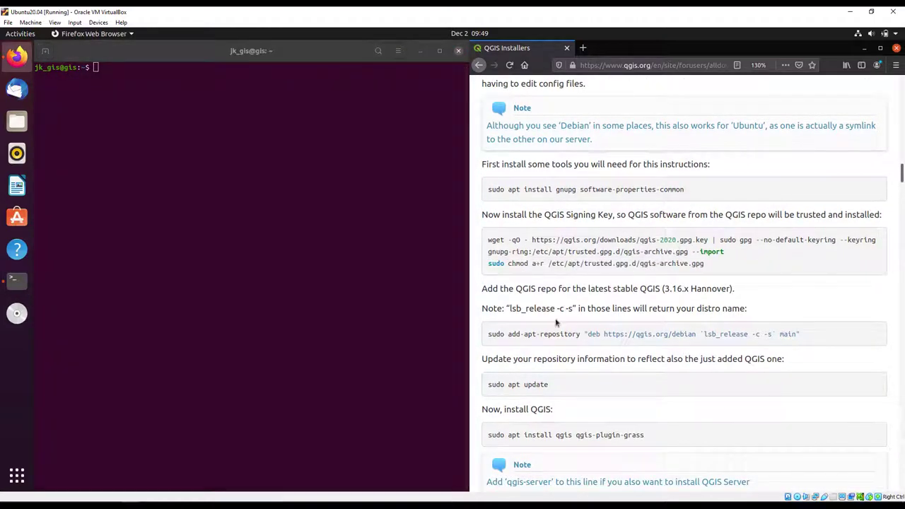
scroll(493, 307, down, 1)
drag(488, 302, 672, 300)
key(super+c)
right_click(342, 210)
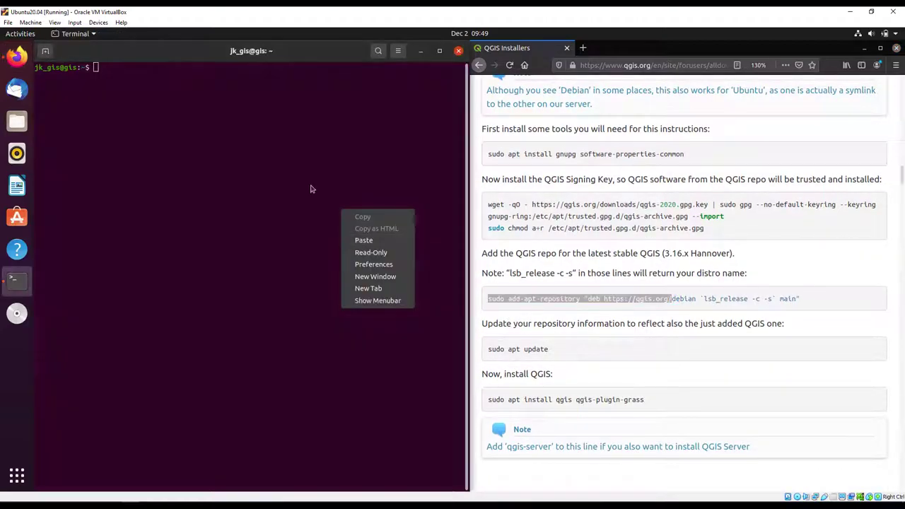
click(368, 241)
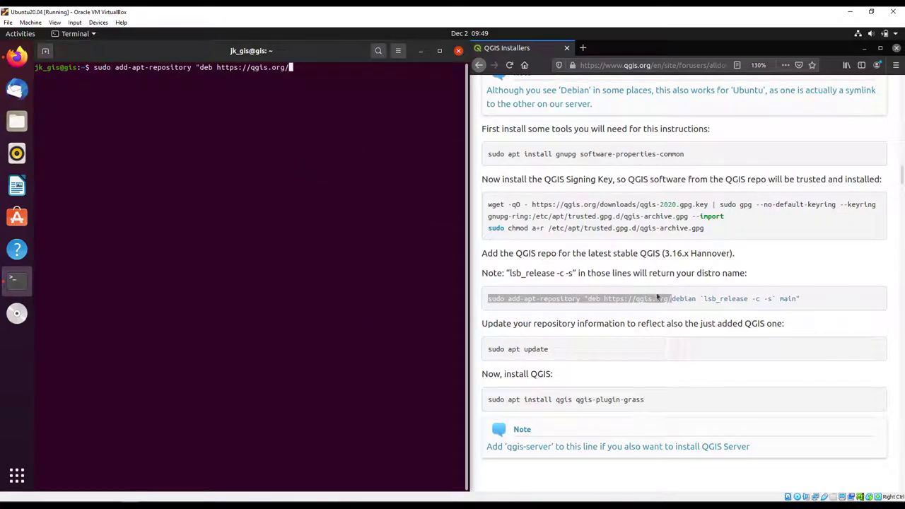
Step: Use 'ubuntu' instead of debian, append the lsb_release part, and run add-apt-repository
drag(672, 299, 697, 299)
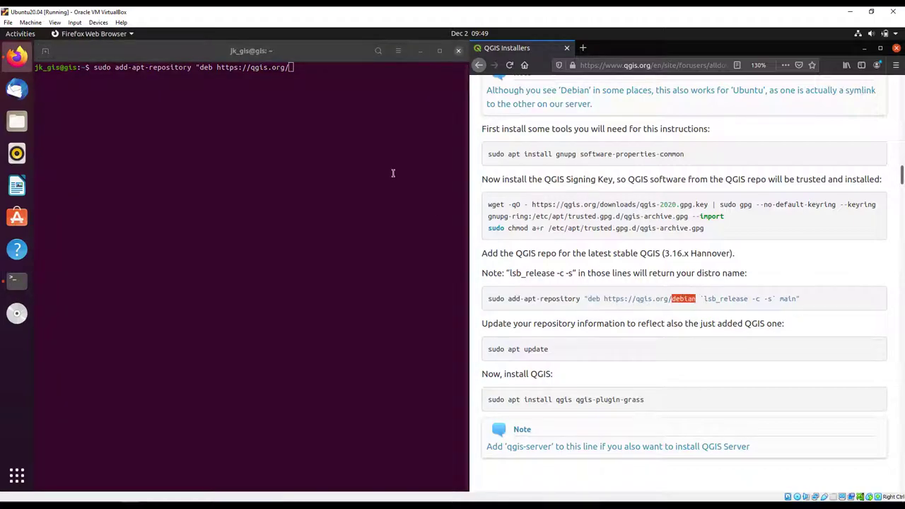
click(365, 135)
text(ubunt)
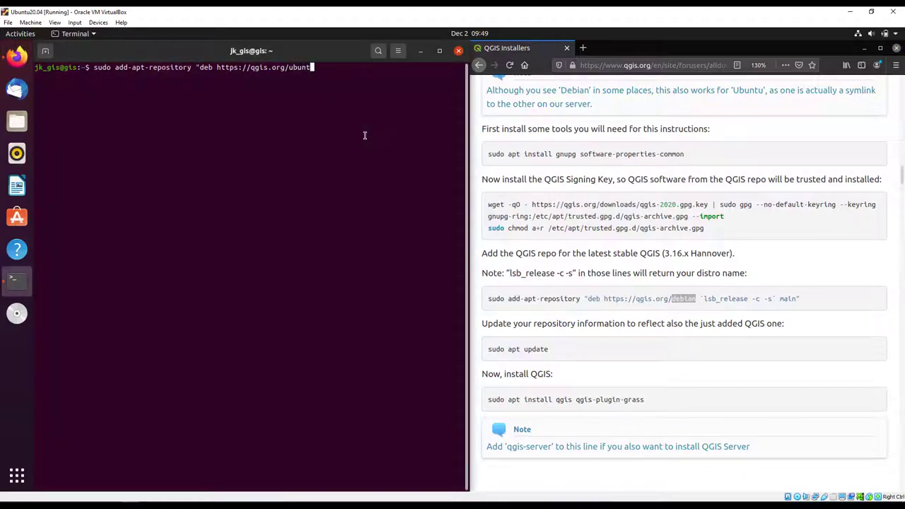
text(u)
drag(702, 298, 801, 299)
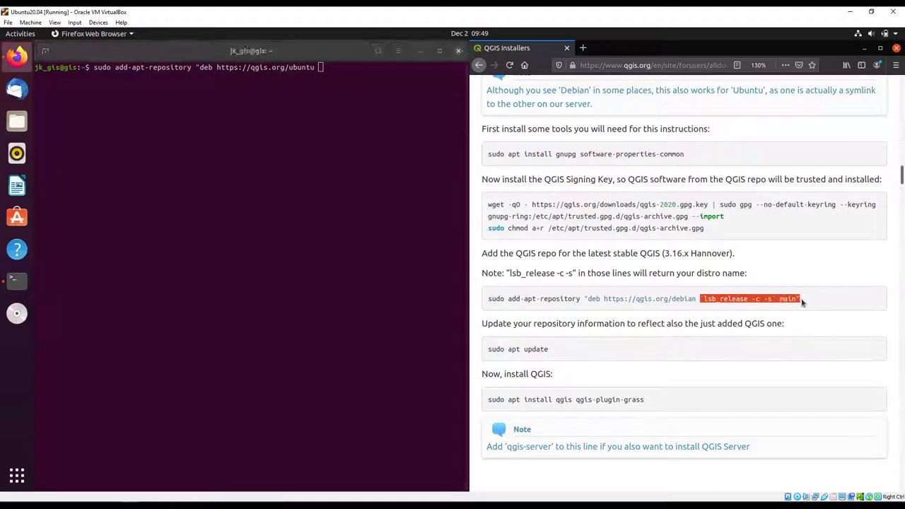
right_click(321, 146)
click(340, 174)
key(Return)
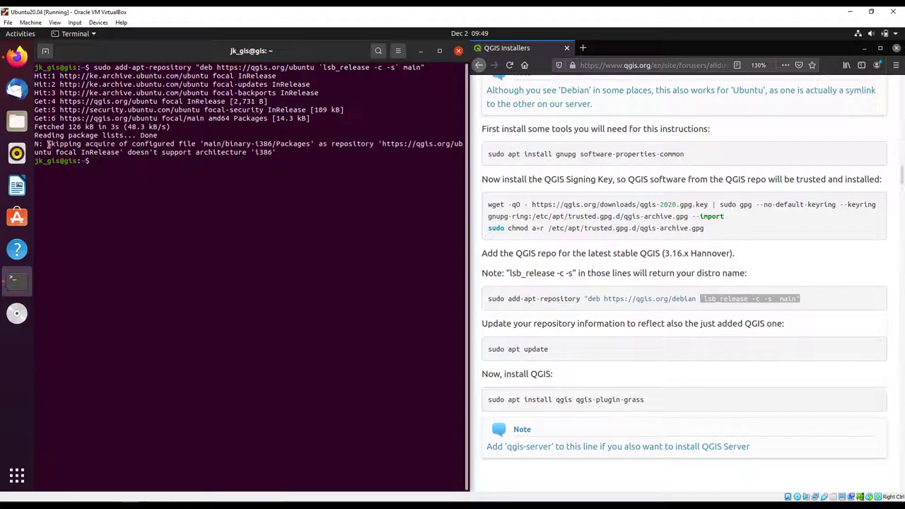
Step: Highlight parts of the 'Skipping acquire… i386' warning to inspect it, then open the system menu
drag(48, 146, 207, 145)
click(228, 159)
drag(204, 146, 272, 146)
click(257, 146)
click(259, 147)
click(298, 145)
drag(81, 153, 271, 153)
click(272, 153)
drag(196, 153, 277, 153)
click(277, 153)
click(897, 37)
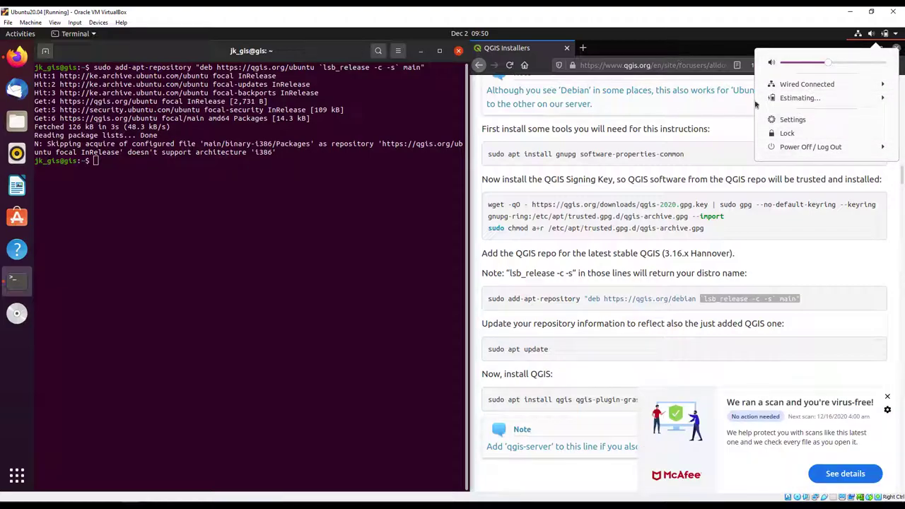
Step: Confirm in Settings > About that the OS is Ubuntu 20.04.1 LTS 64-bit, then close Settings
click(793, 119)
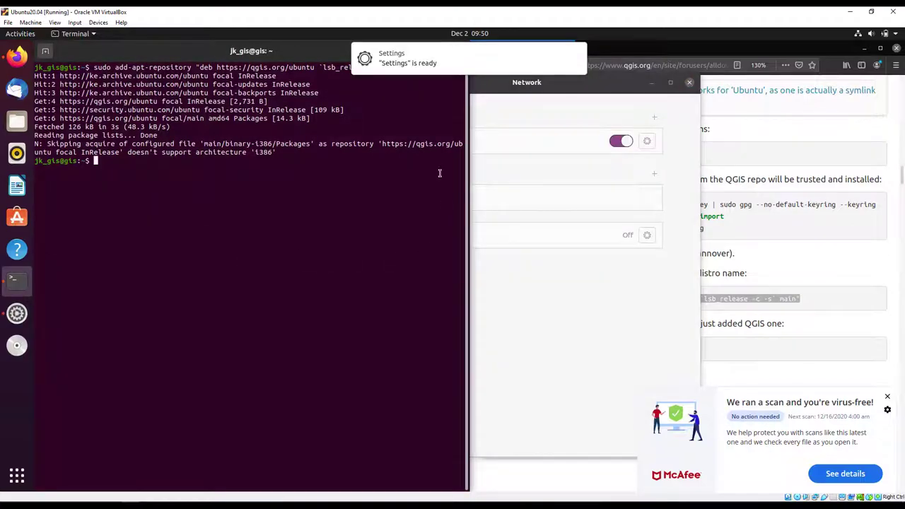
click(586, 111)
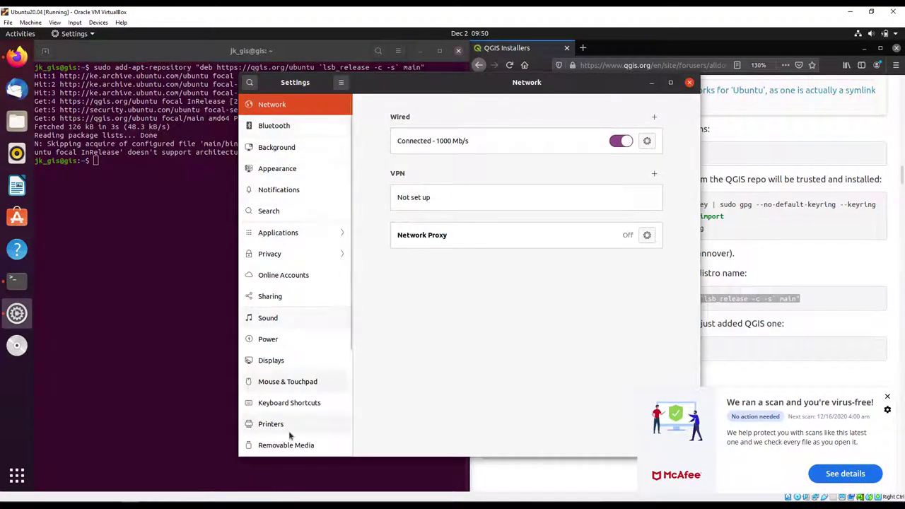
scroll(290, 424, down, 5)
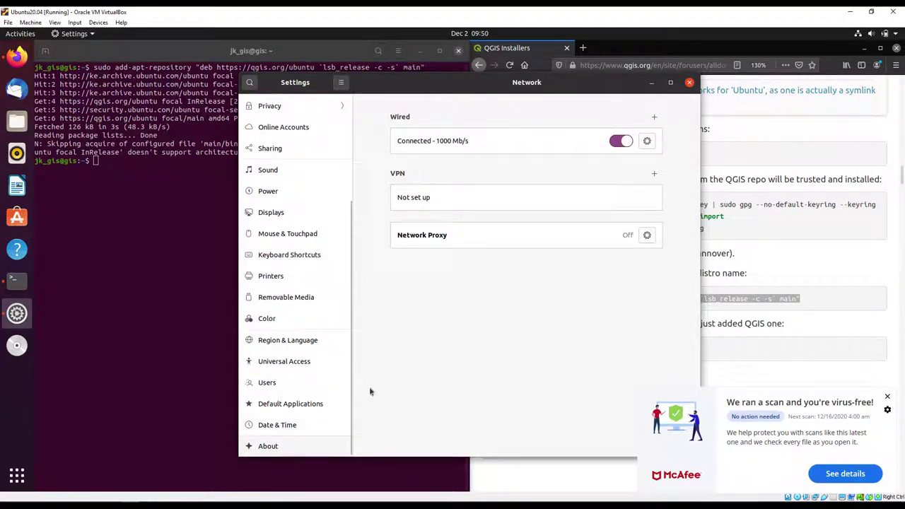
click(276, 446)
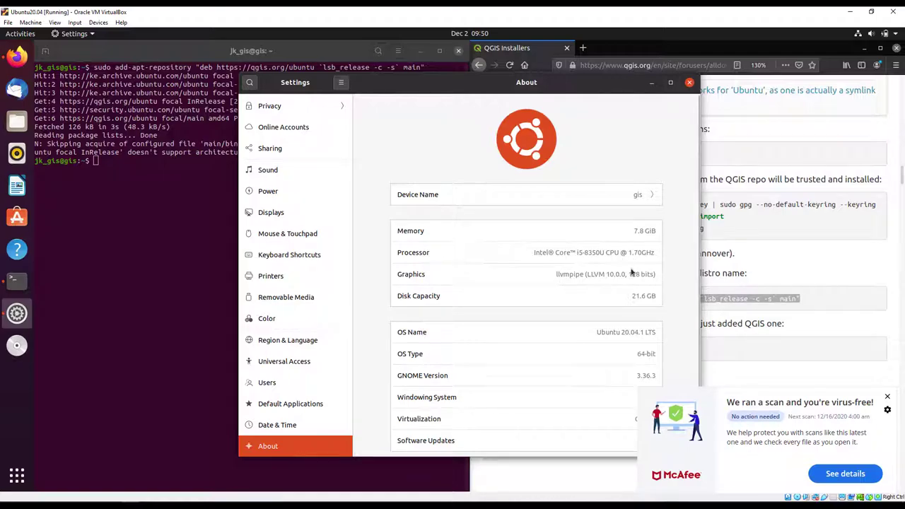
scroll(632, 272, down, 1)
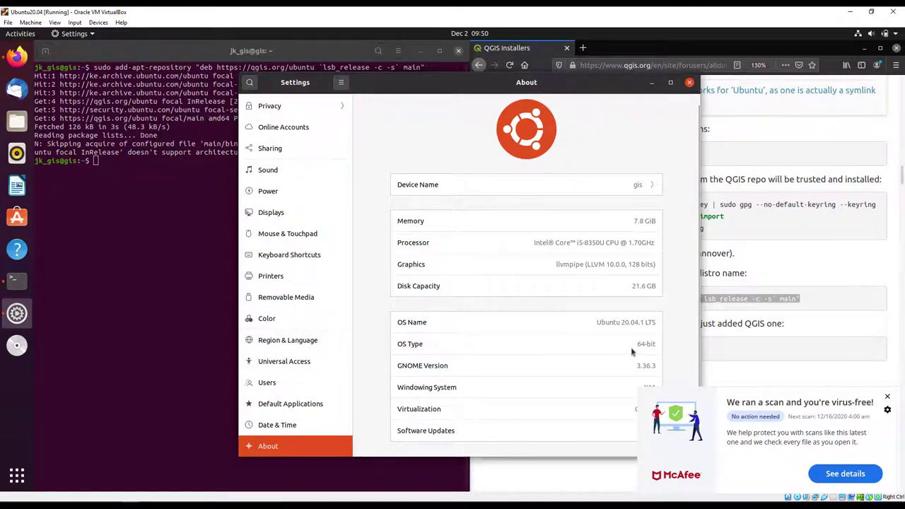
click(888, 397)
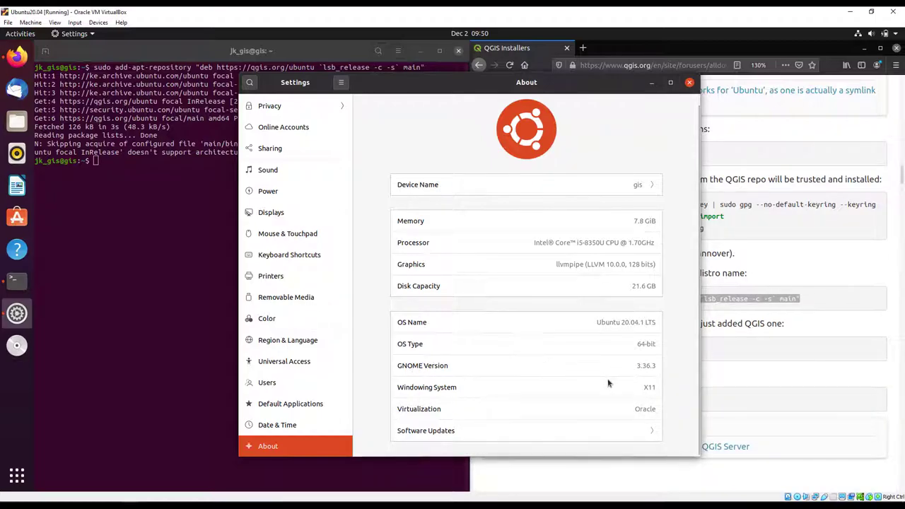
click(690, 83)
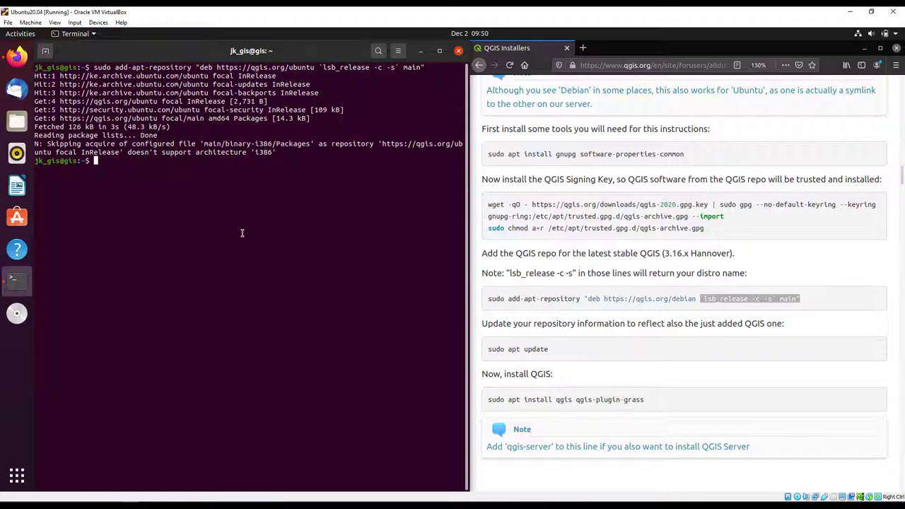
Step: Open /etc/apt/sources.list in nano with sudo
text(sudo /etc/apt)
key(BackSpace)
key(BackSpace)
key(BackSpace)
key(BackSpace)
key(BackSpace)
key(BackSpace)
key(BackSpace)
key(BackSpace)
text(nano /etc/apt/sources.list)
key(Return)
Step: Insert [arch=amd64] before the qgis.org URL, save sources.list, exit nano, and type 'sudo apt update'
key(alt+slash)
key(Up)
key(Up)
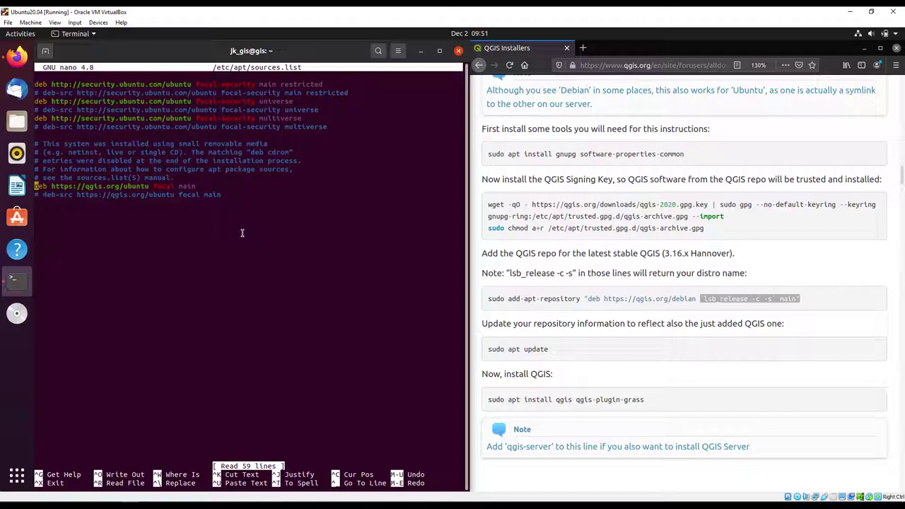
key(Right)
key(Right)
key(Right)
key(Right)
text([])
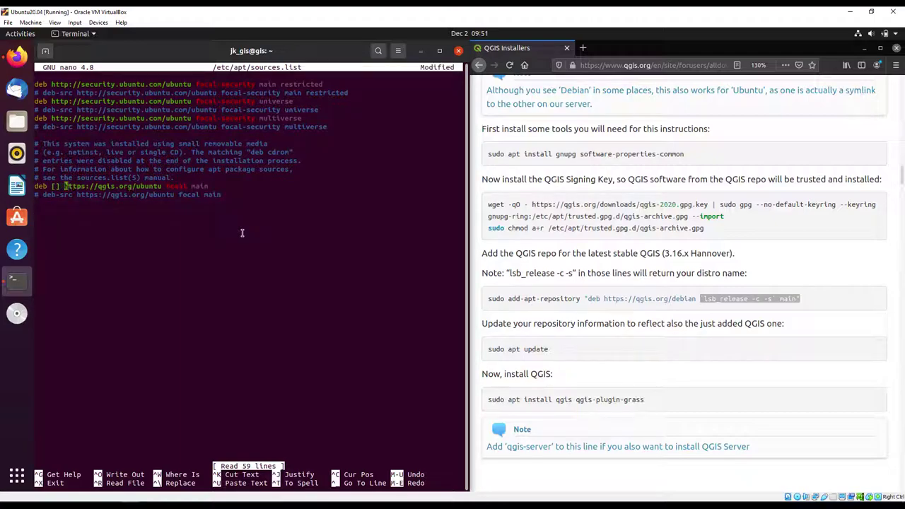
key(Left)
key(Left)
text(arch)
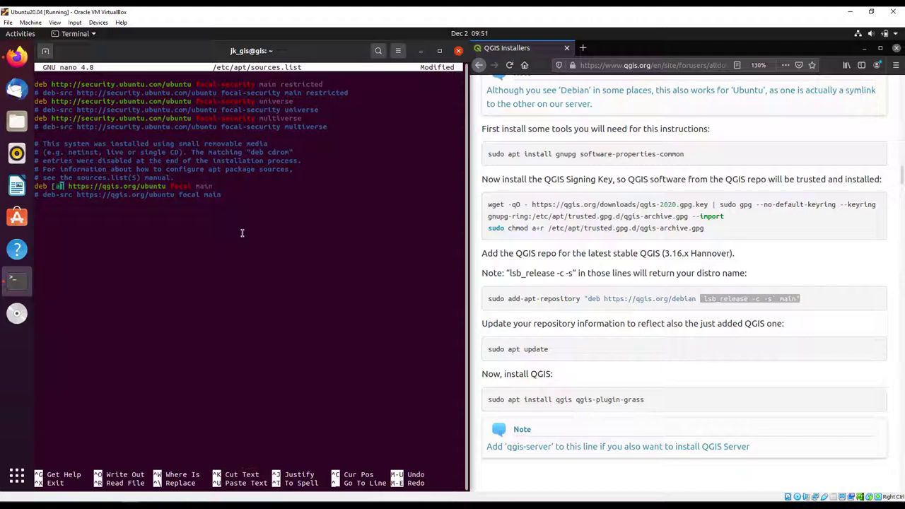
text(=)
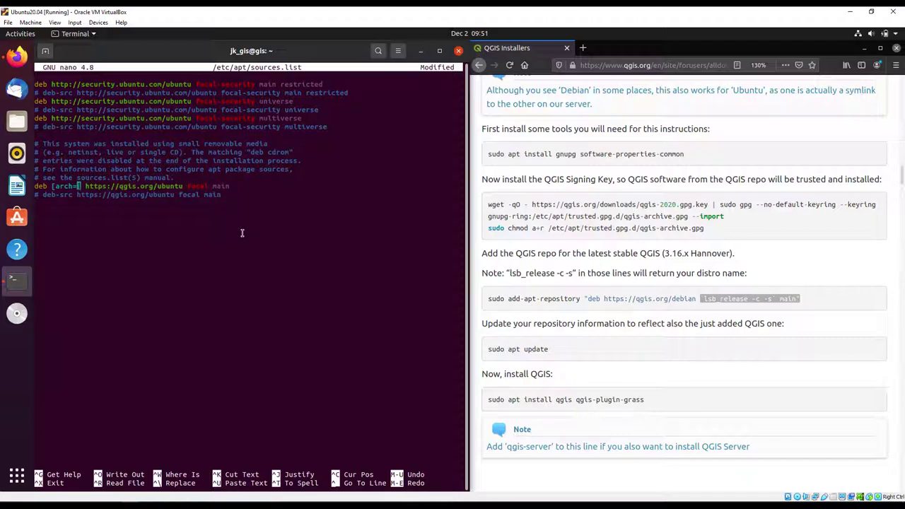
text(amd)
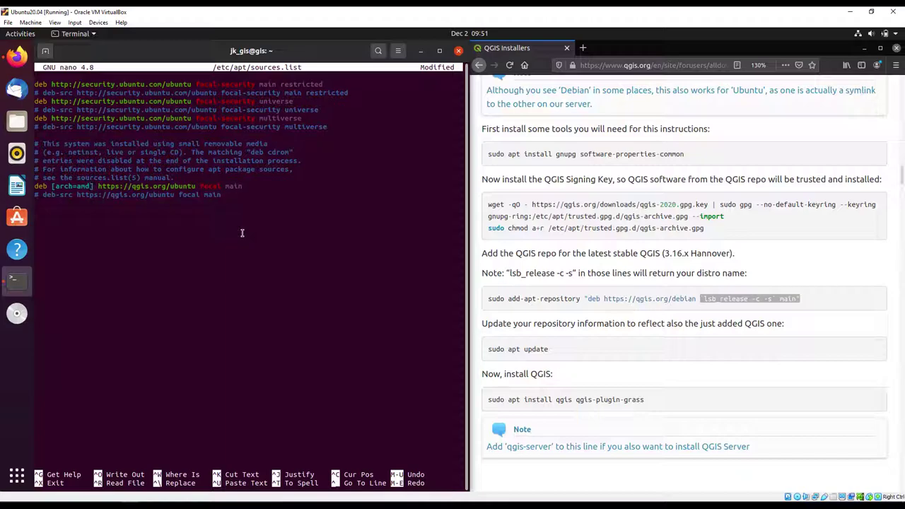
text(64)
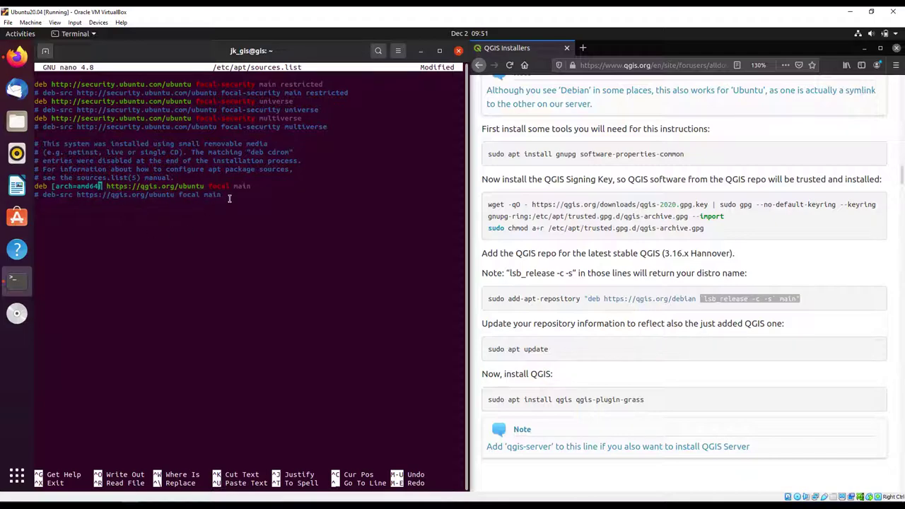
key(ctrl+o)
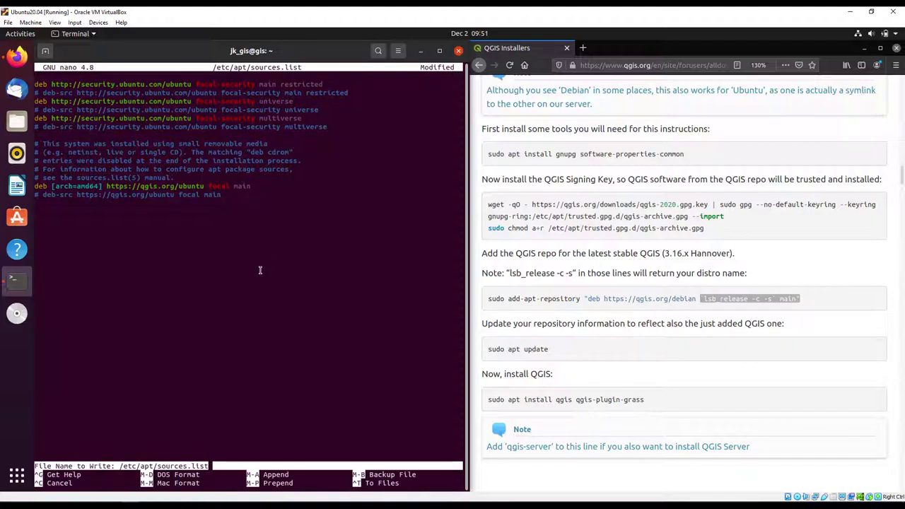
key(Return)
key(ctrl+x)
text(sudo apt update)
Step: Run sudo apt update, which now completes without the i386 notice
key(Return)
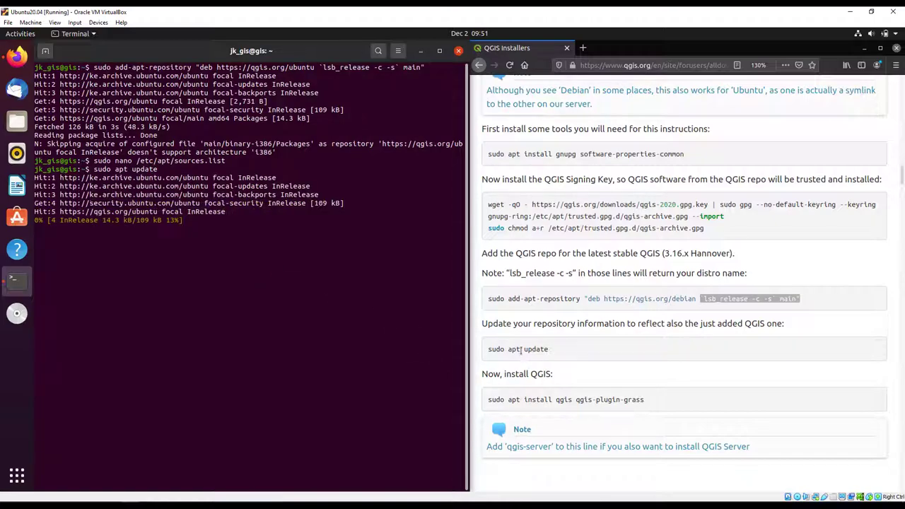
click(497, 349)
triple_click(572, 348)
click(592, 368)
scroll(590, 368, down, 2)
scroll(590, 367, down, 1)
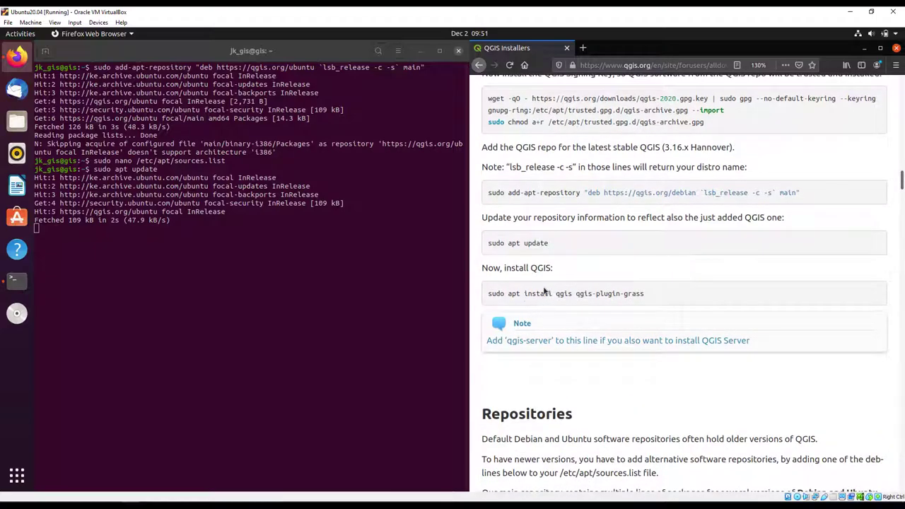
click(256, 302)
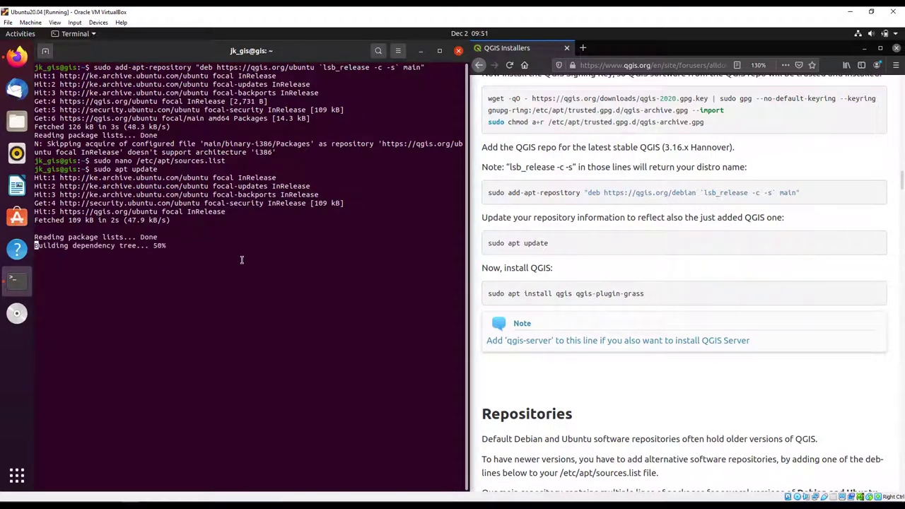
Step: Clear the terminal output with the 'clear' command
key(Return)
text(cl)
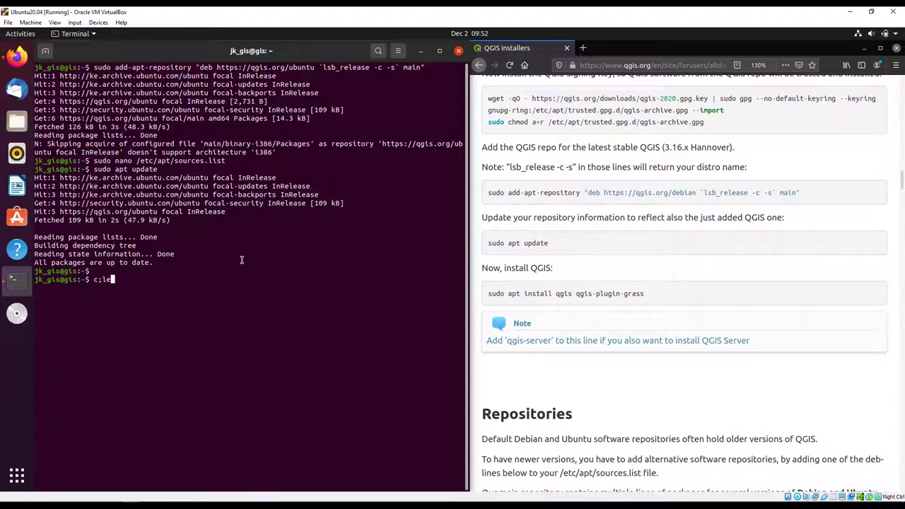
key(BackSpace)
key(BackSpace)
key(BackSpace)
text(lear)
key(Return)
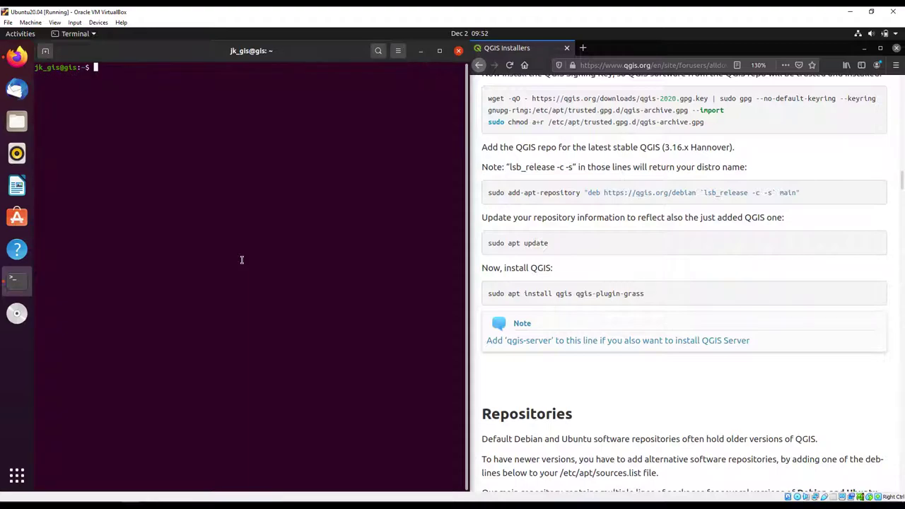
Step: Copy 'sudo apt install qgis qgis-plugin-grass' from the web page and paste it into the terminal
drag(487, 294, 522, 294)
drag(692, 294, 687, 295)
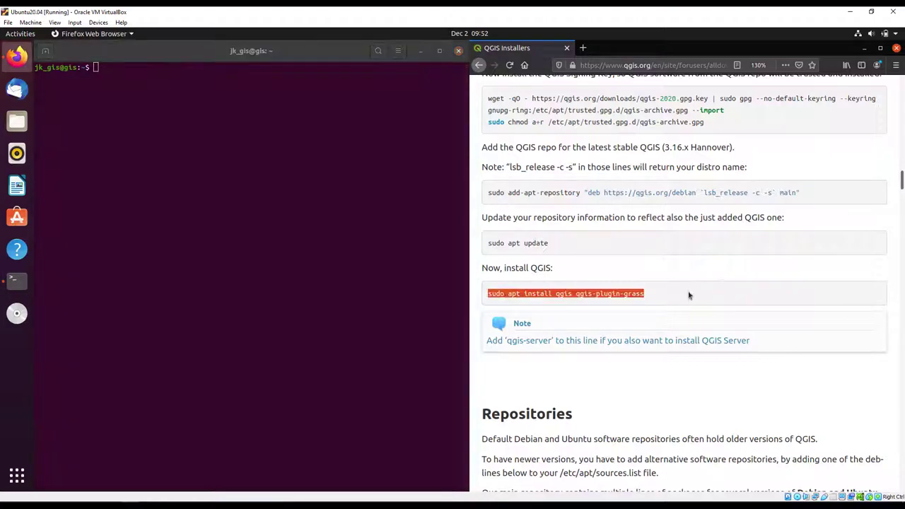
right_click(139, 122)
click(156, 149)
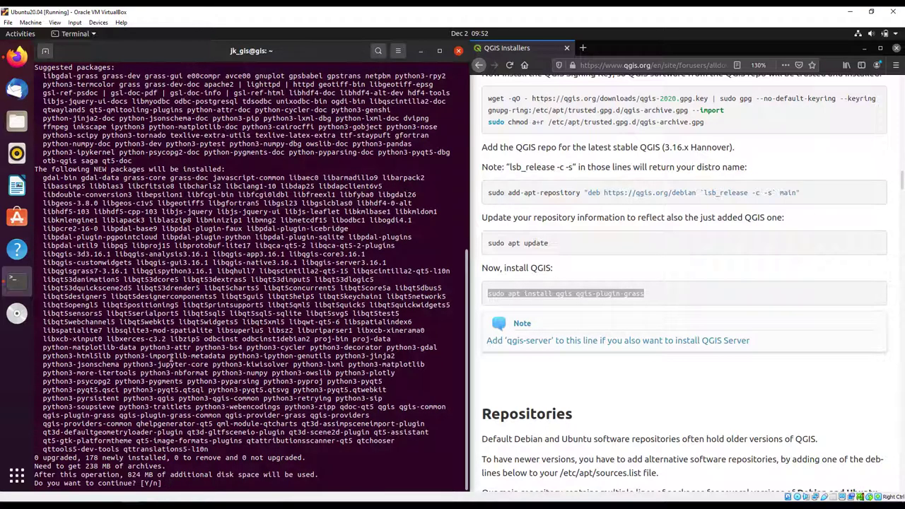
Step: Confirm the 824 MB installation so the 178 QGIS packages start downloading
drag(128, 475, 165, 476)
click(147, 475)
key(Return)
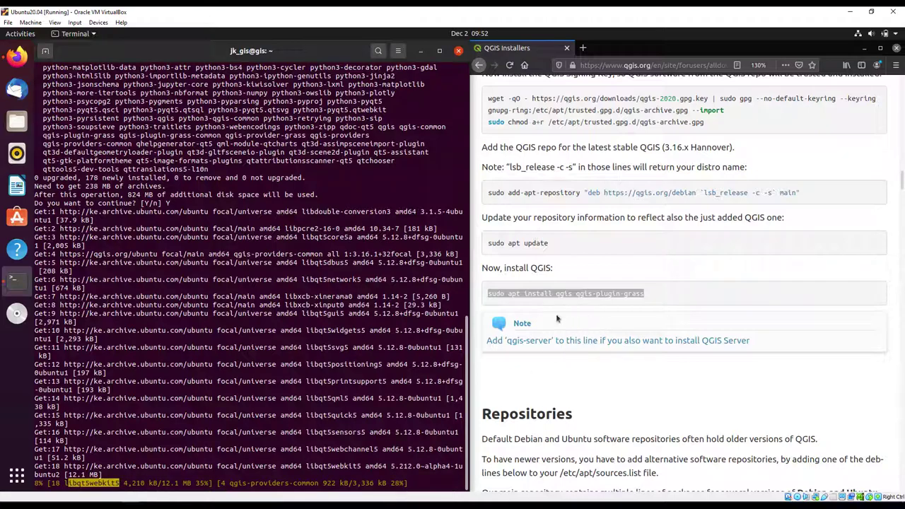
drag(487, 341, 729, 352)
Step: Scroll past the qgis-server note and the Repositories heading toward the packages table
click(721, 352)
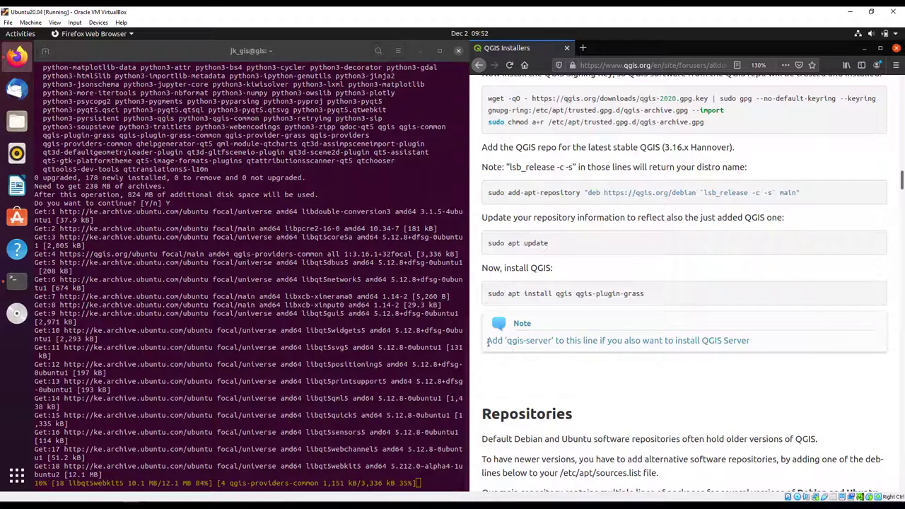
drag(488, 341, 558, 341)
click(579, 341)
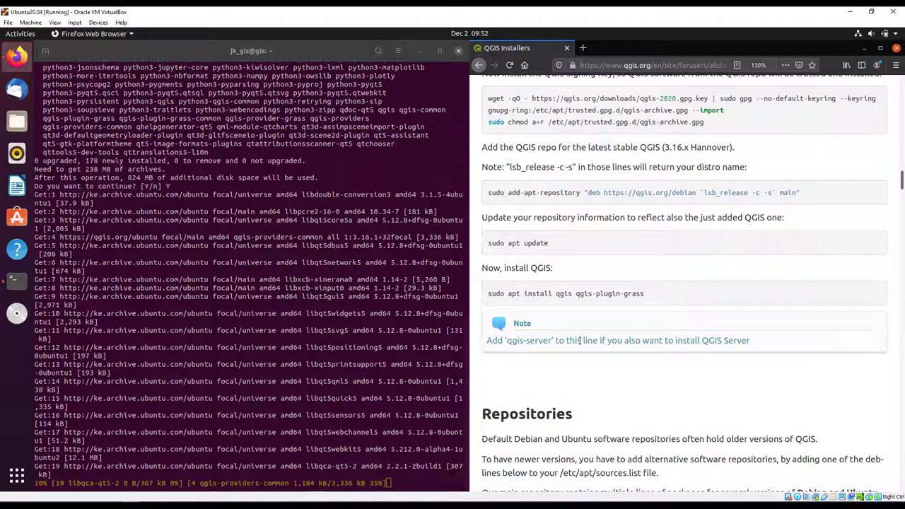
scroll(579, 341, down, 5)
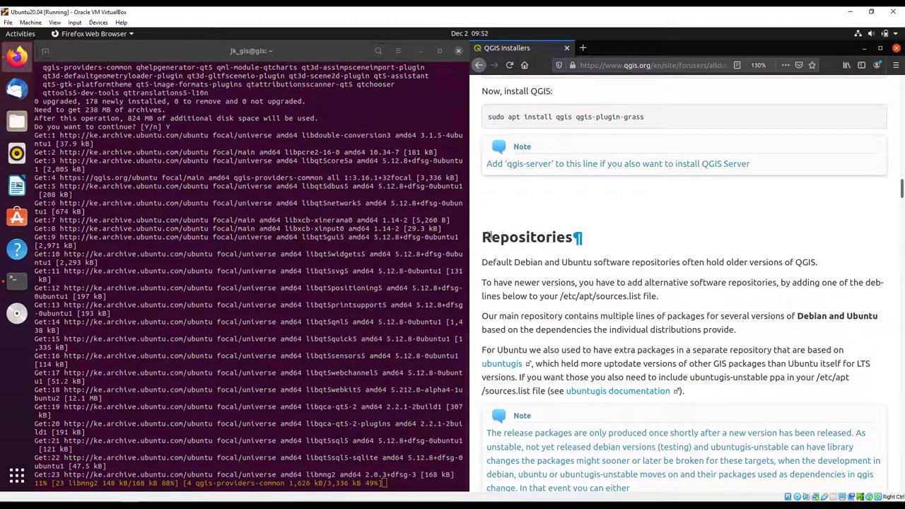
drag(488, 239, 575, 238)
click(529, 281)
scroll(614, 290, down, 3)
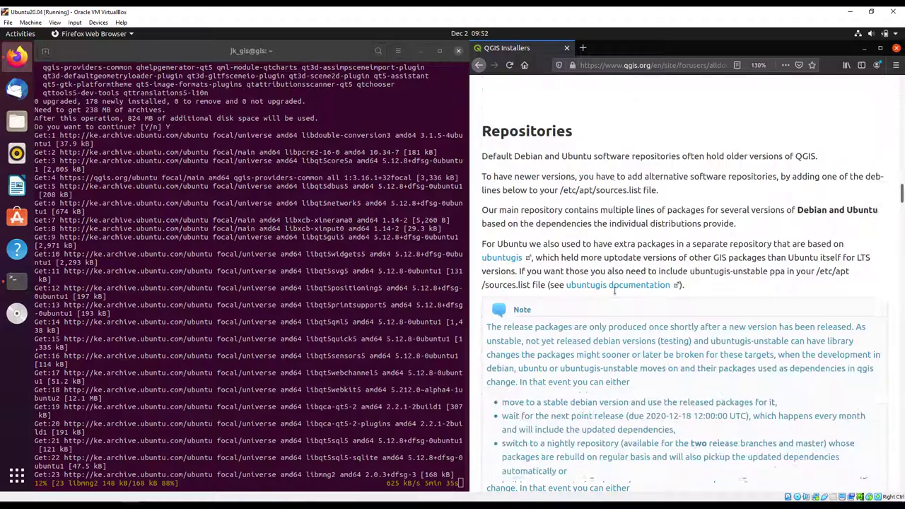
scroll(615, 290, down, 4)
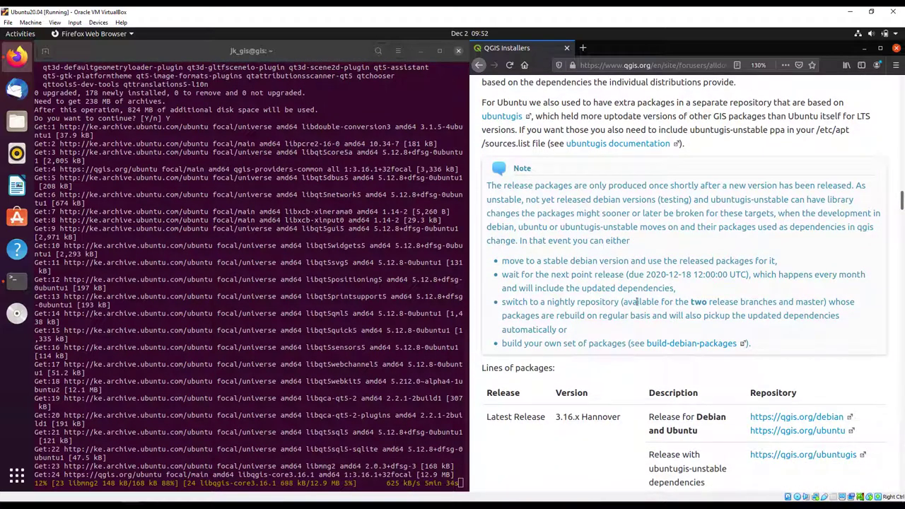
scroll(637, 302, down, 4)
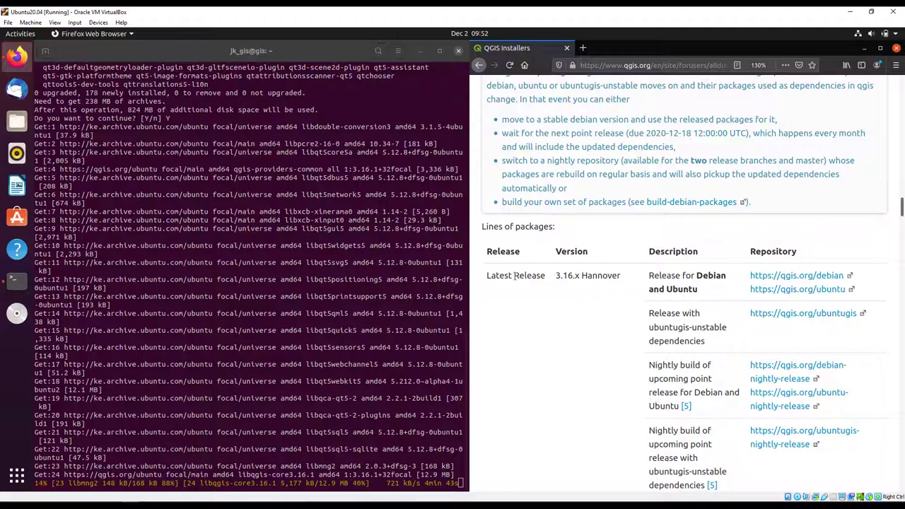
Step: Highlight the Latest Release 3.16.x Hannover entry in the Lines of packages table
drag(562, 276, 626, 278)
click(580, 278)
double_click(593, 276)
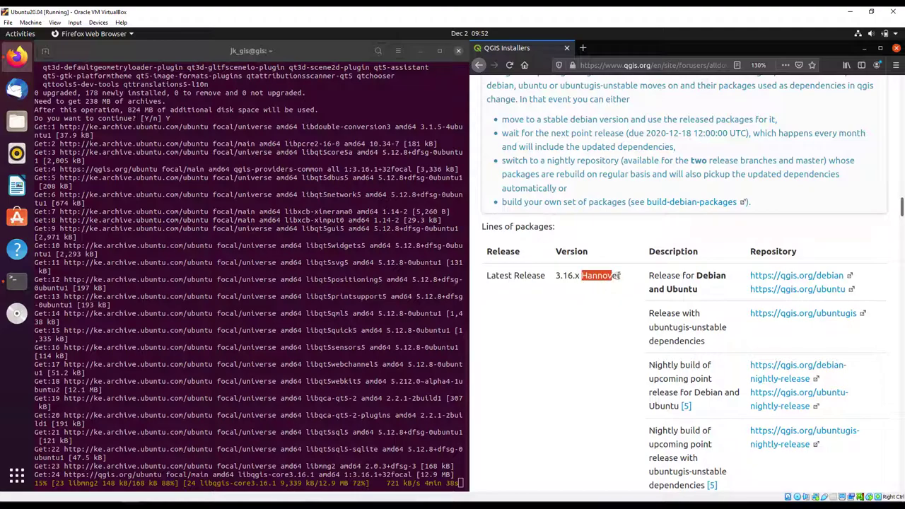
click(626, 322)
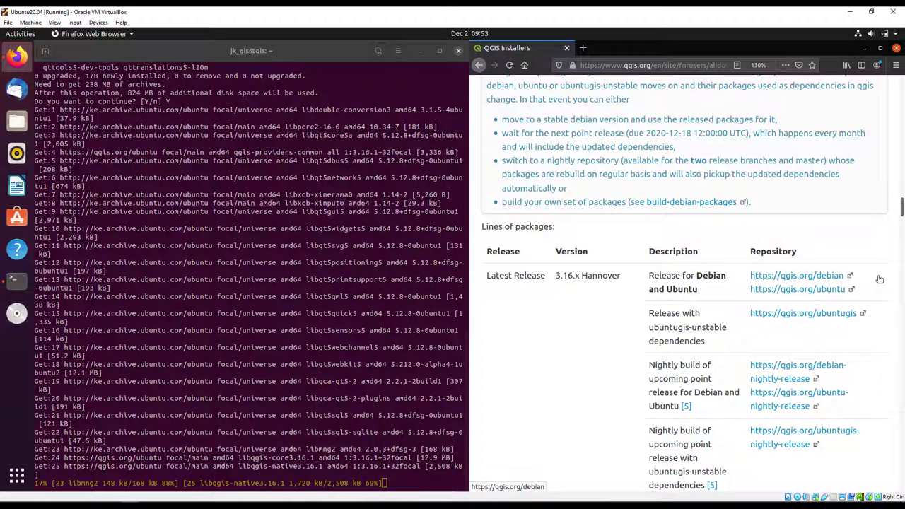
Step: Read the nightly build description and the ubuntugis-unstable entry in the table
scroll(880, 281, down, 1)
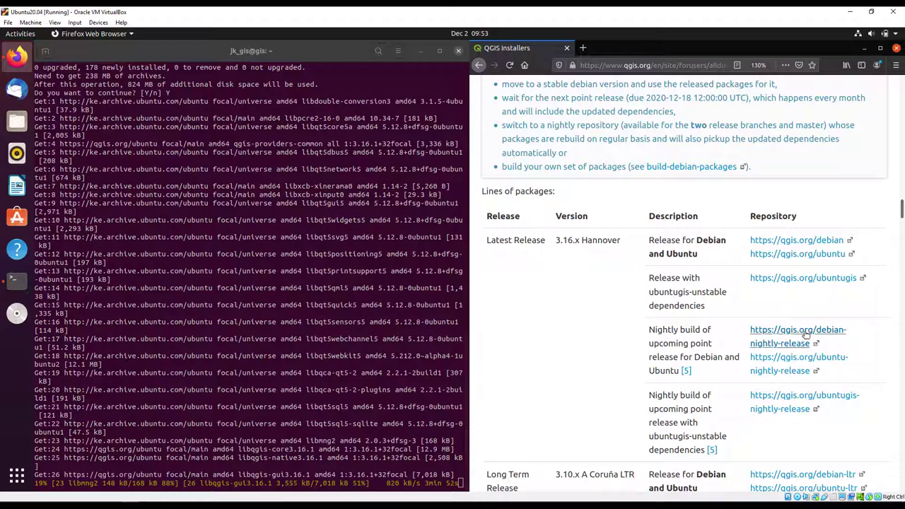
scroll(806, 332, down, 2)
drag(651, 260, 712, 276)
click(712, 276)
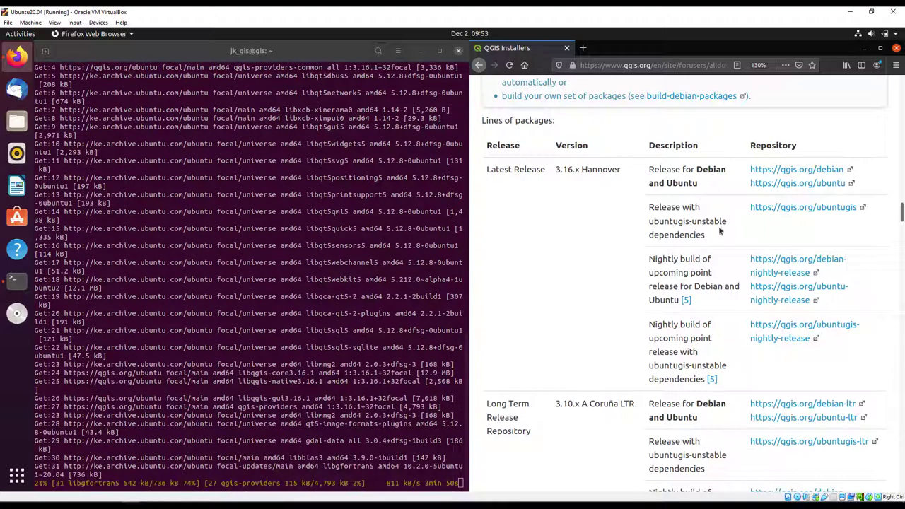
drag(651, 220, 726, 225)
click(709, 235)
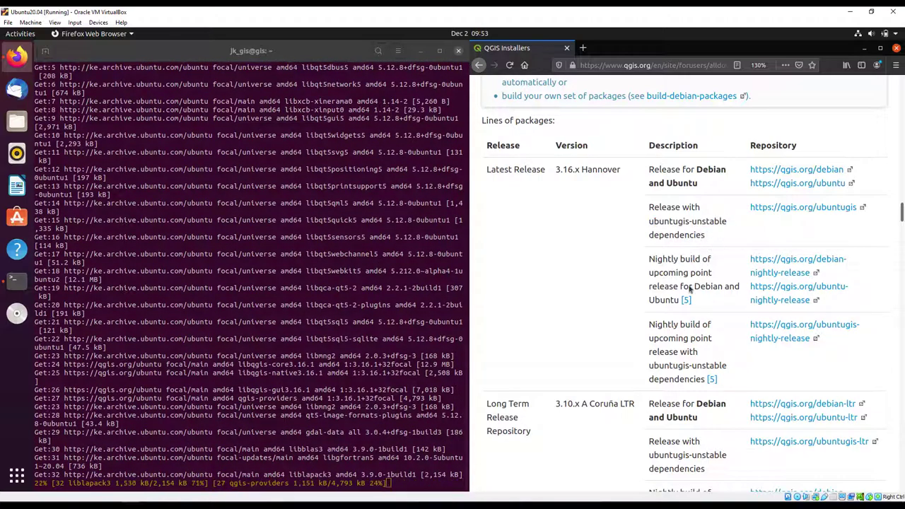
Step: Read the Long Term Release Repository row for 3.10.x A Coruña LTR
scroll(689, 297, down, 1)
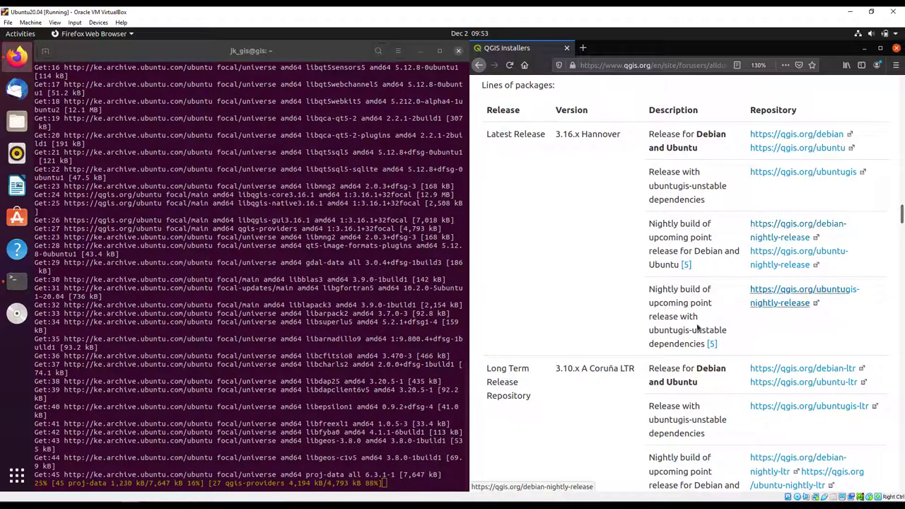
scroll(696, 327, down, 2)
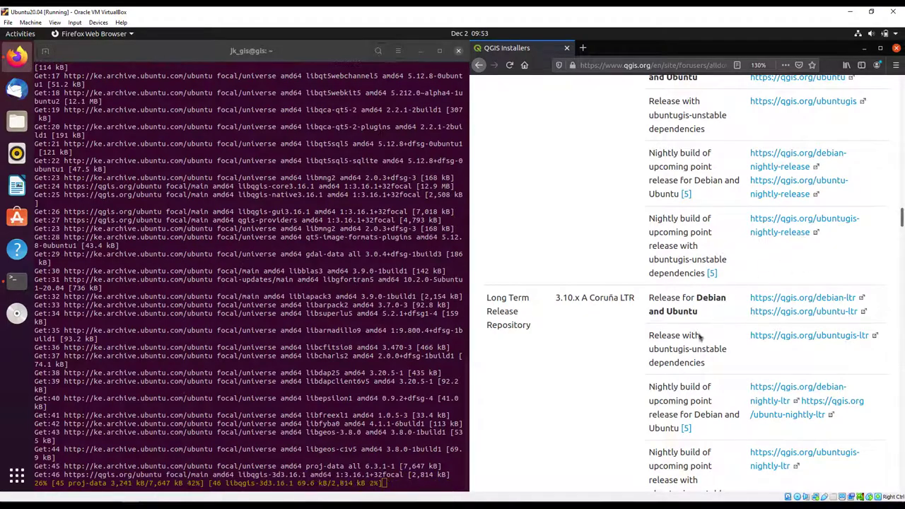
scroll(640, 363, down, 3)
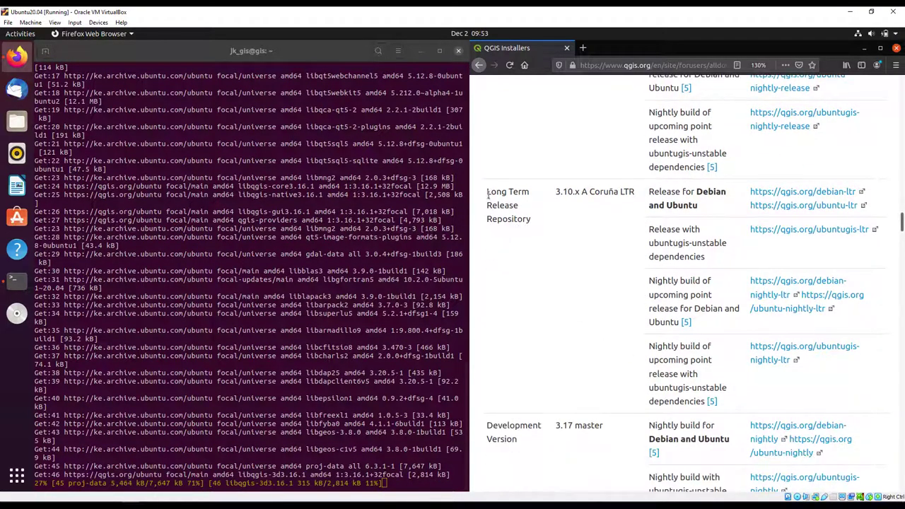
triple_click(530, 217)
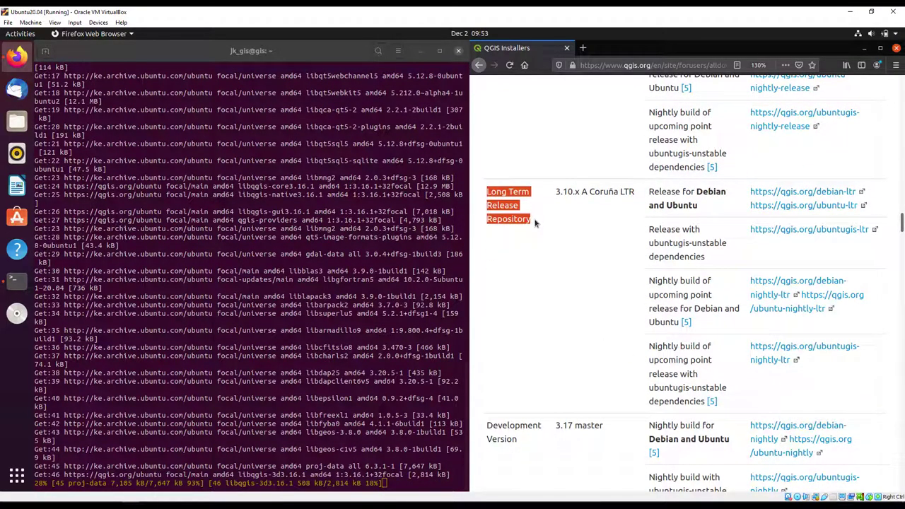
click(494, 195)
drag(495, 198, 534, 222)
click(533, 231)
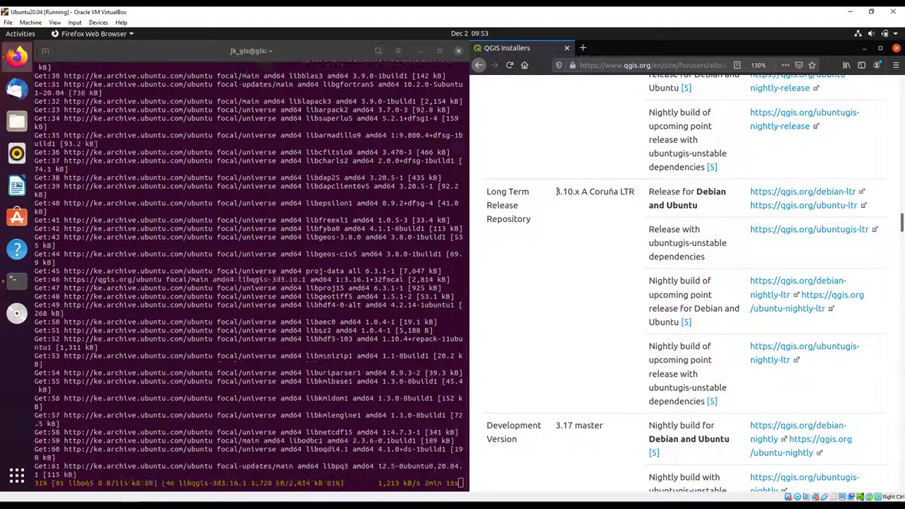
drag(556, 191, 615, 195)
click(580, 211)
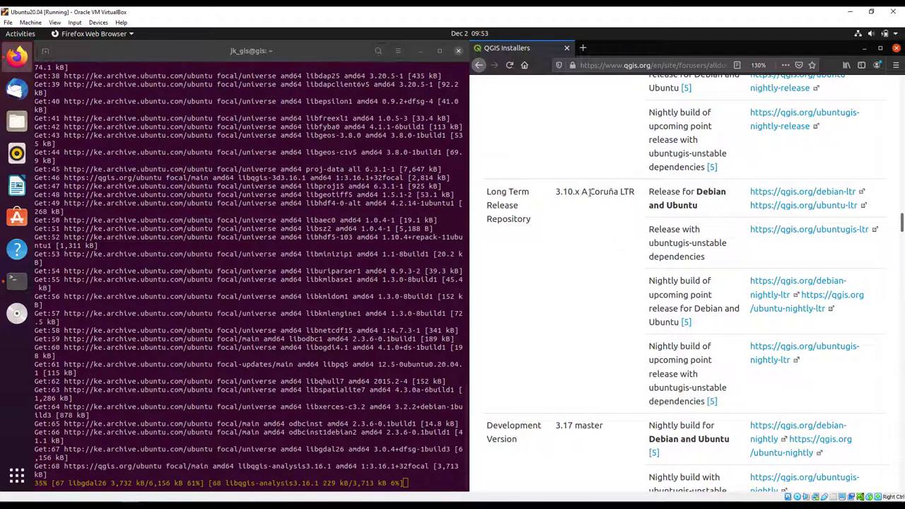
drag(589, 193, 635, 193)
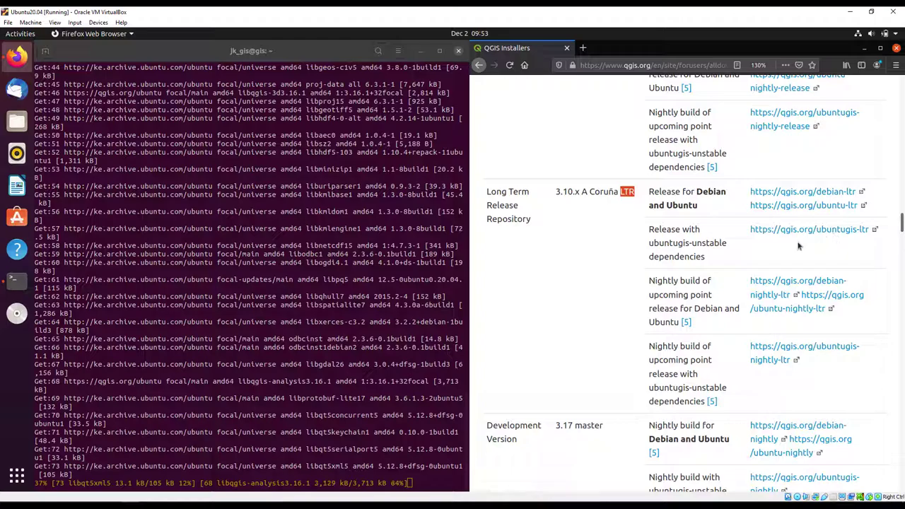
Step: Read the Development Version 3.17 master row and its nightly build description
scroll(675, 293, down, 2)
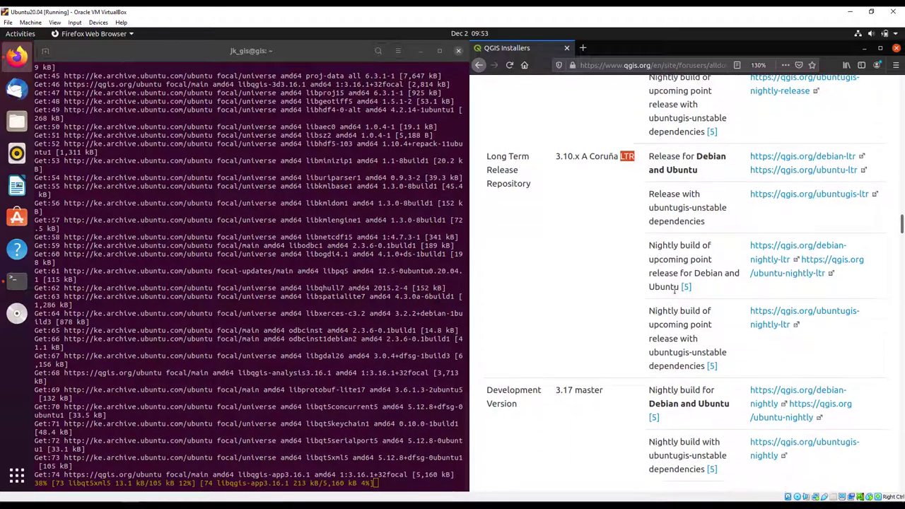
scroll(604, 319, down, 1)
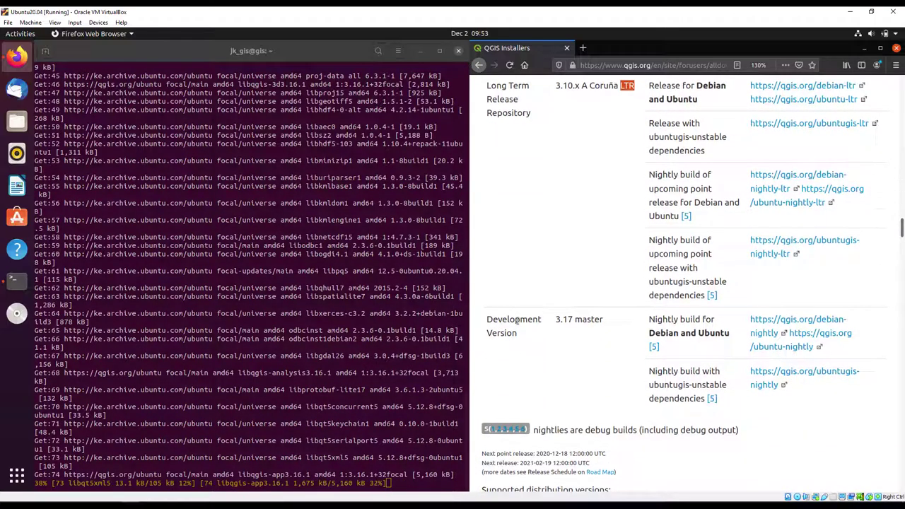
drag(556, 321, 607, 324)
click(608, 325)
click(588, 335)
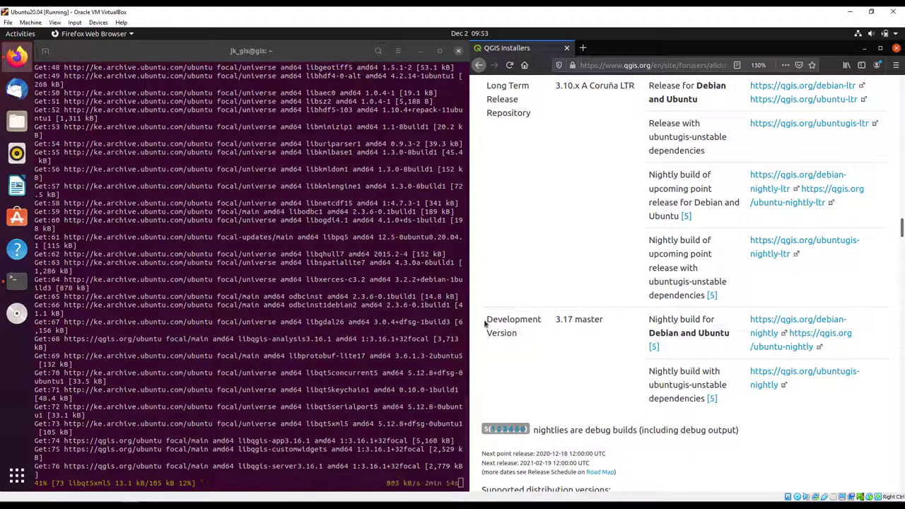
drag(486, 323, 517, 338)
click(518, 337)
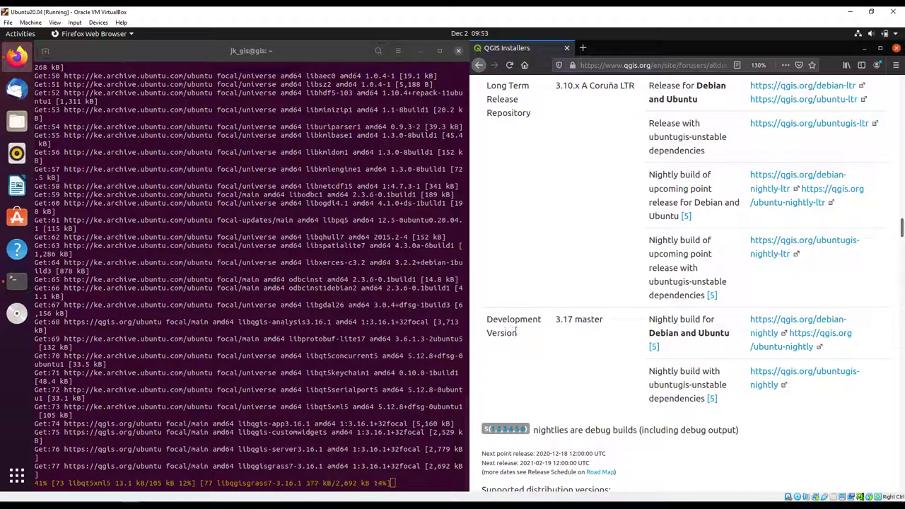
scroll(674, 370, down, 1)
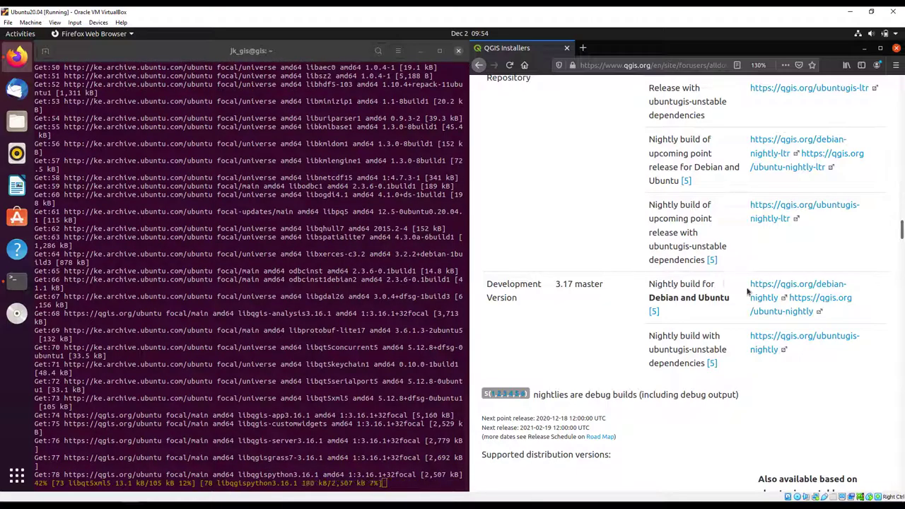
drag(650, 284, 704, 286)
click(699, 298)
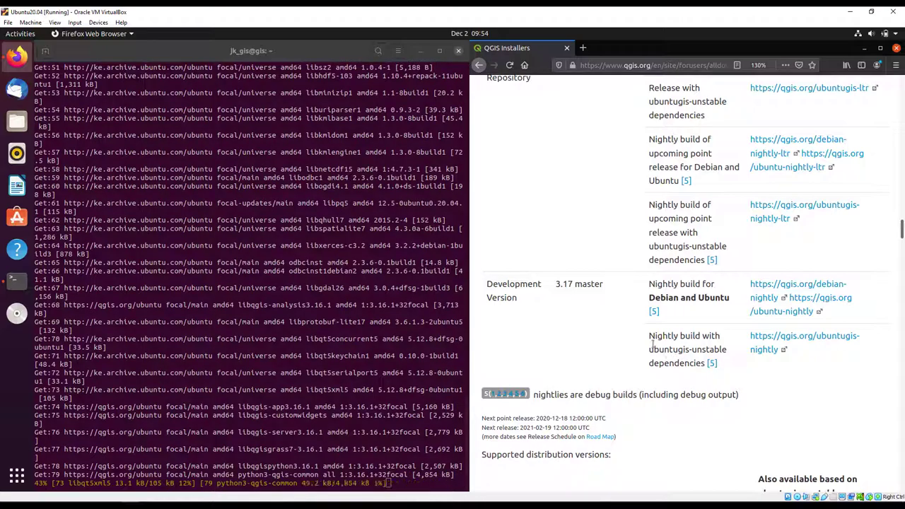
drag(657, 337, 705, 364)
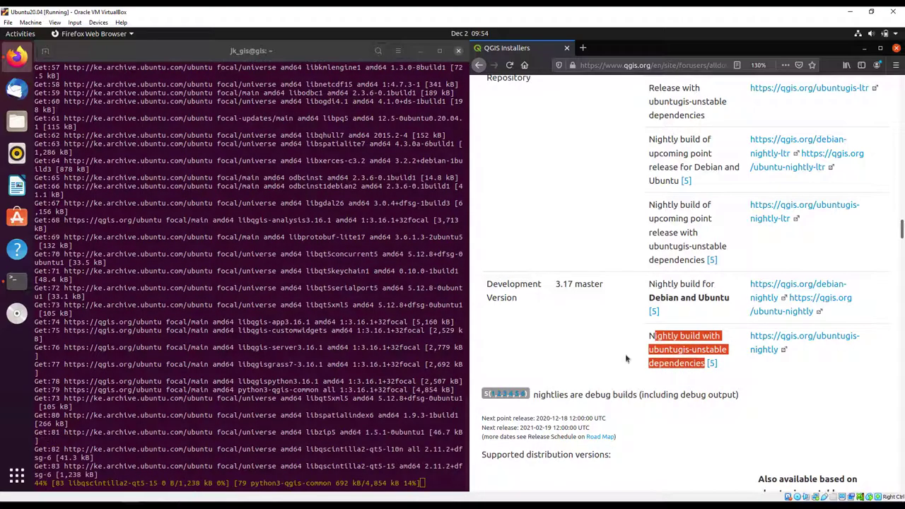
scroll(626, 353, down, 1)
scroll(625, 355, down, 4)
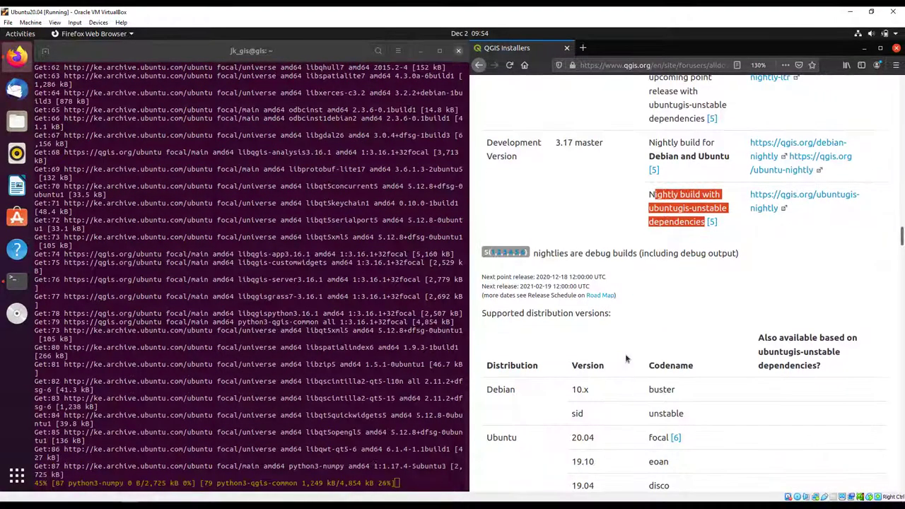
scroll(627, 359, down, 2)
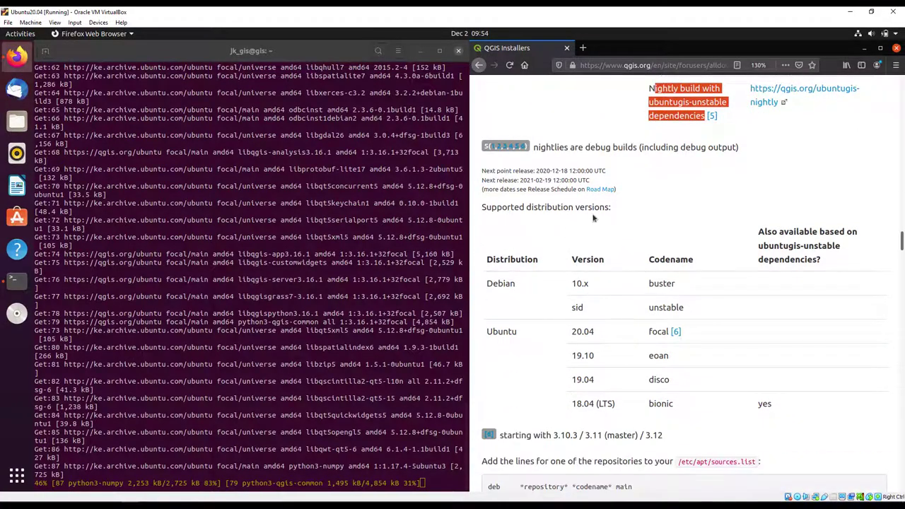
double_click(558, 212)
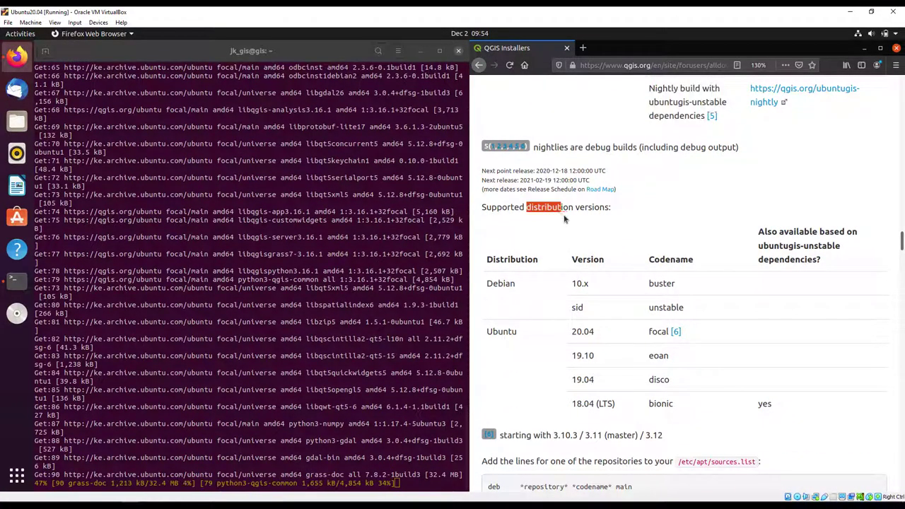
click(573, 217)
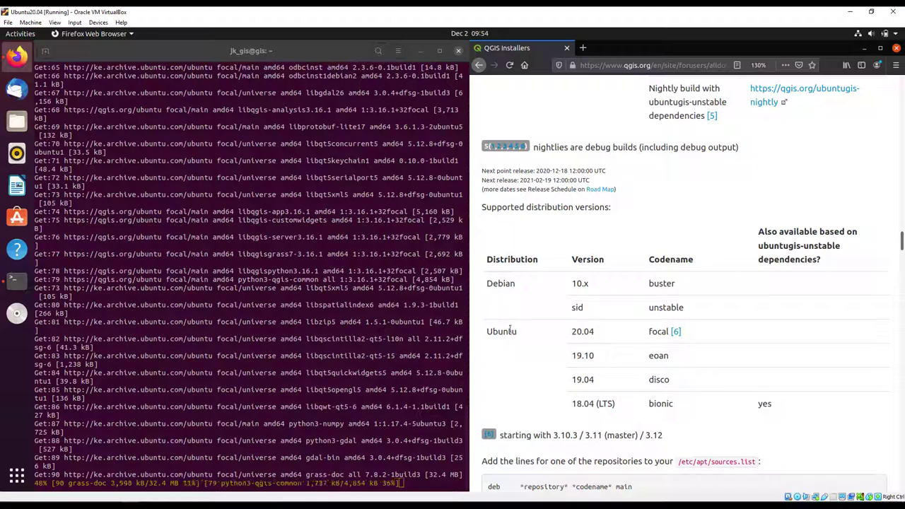
double_click(592, 358)
double_click(586, 380)
click(592, 404)
drag(572, 404, 617, 408)
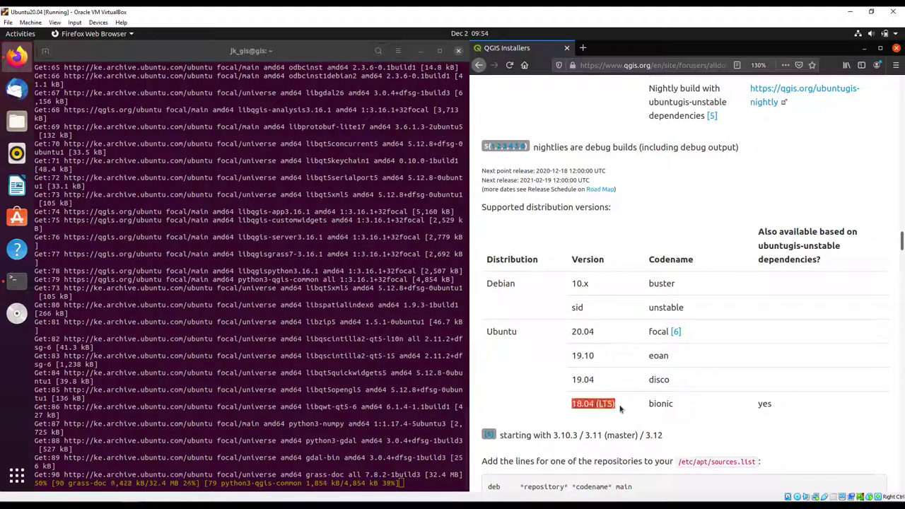
click(606, 404)
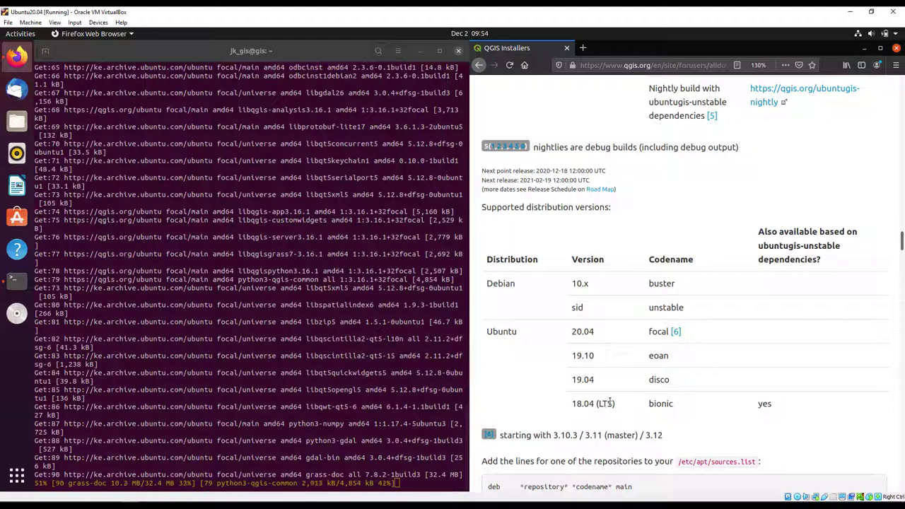
drag(649, 406, 679, 406)
click(624, 407)
double_click(665, 358)
drag(661, 380, 648, 380)
click(561, 342)
drag(487, 331, 596, 340)
click(599, 341)
drag(568, 288, 587, 315)
click(584, 289)
double_click(574, 309)
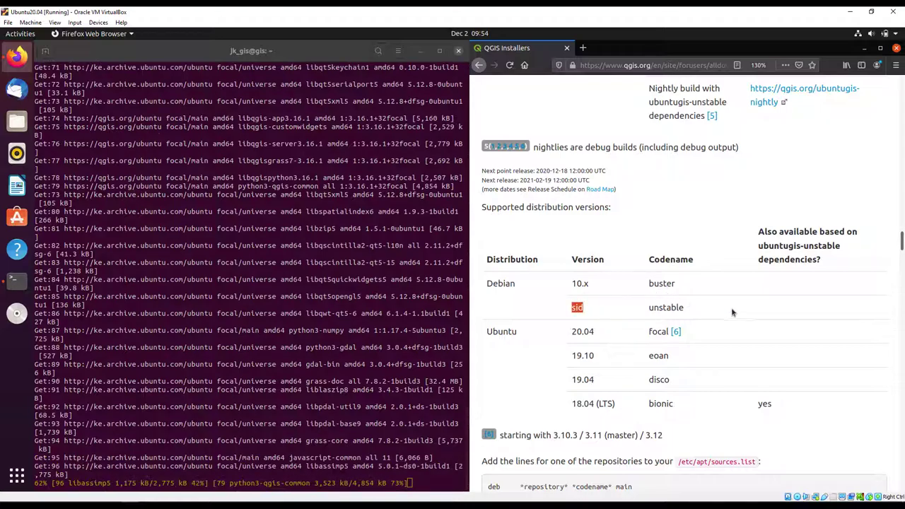
Step: Highlight the /etc/apt/sources.list path and the Debian unstable example heading
scroll(741, 330, down, 5)
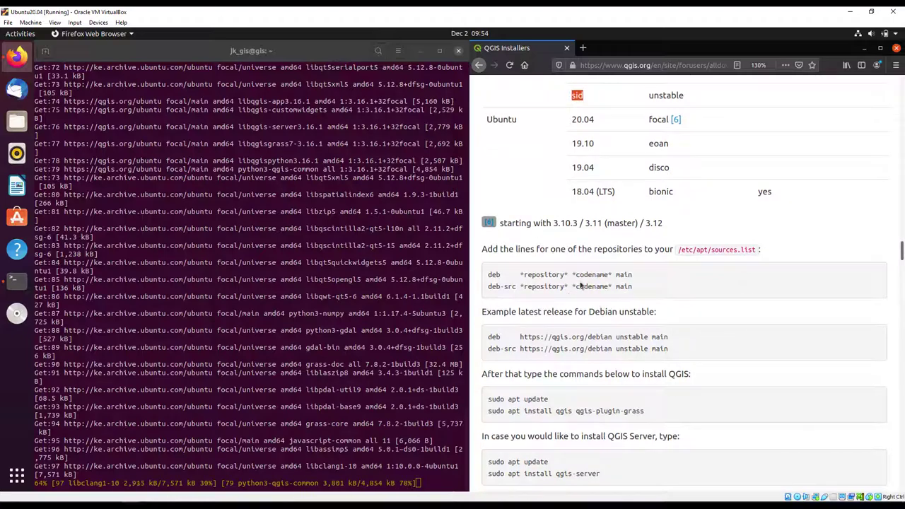
drag(678, 251, 758, 257)
click(725, 299)
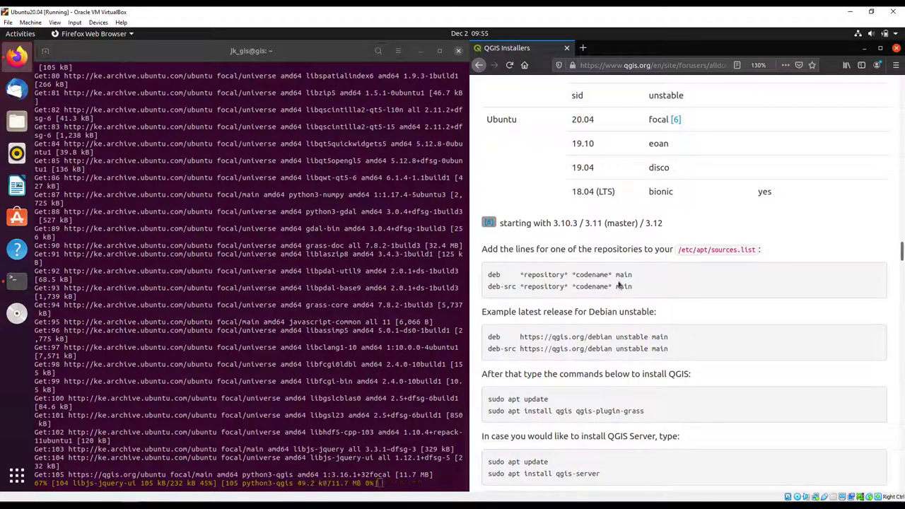
scroll(619, 285, down, 1)
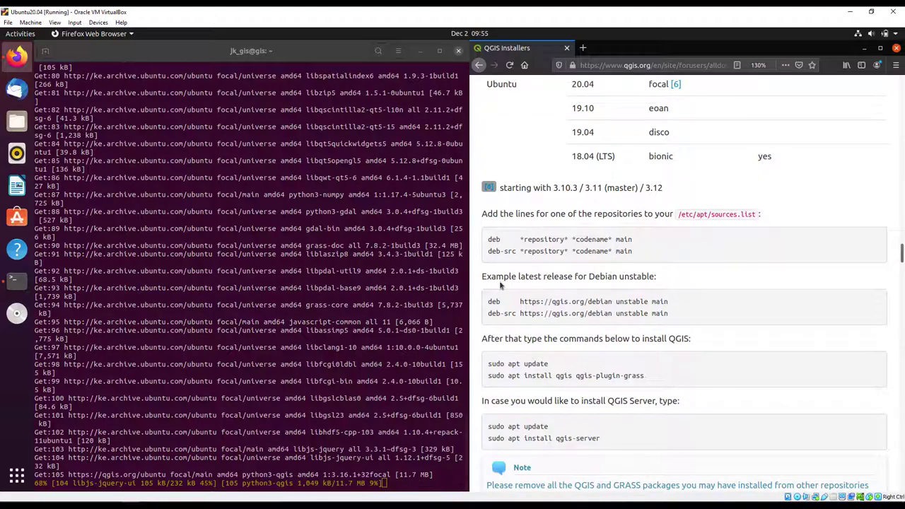
drag(480, 282, 657, 281)
click(648, 281)
Step: Highlight deb and the repository and codename placeholders in the first repository line
drag(492, 240, 497, 239)
click(502, 240)
click(498, 239)
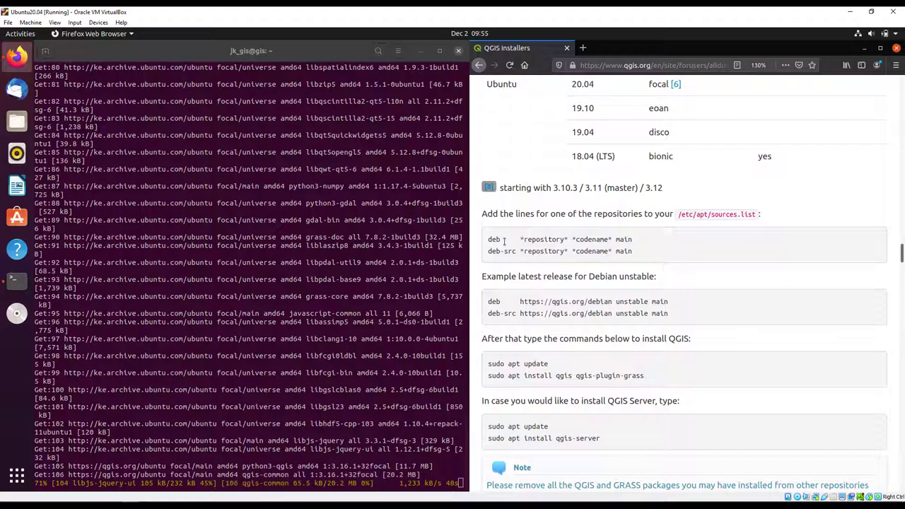
drag(514, 240, 568, 240)
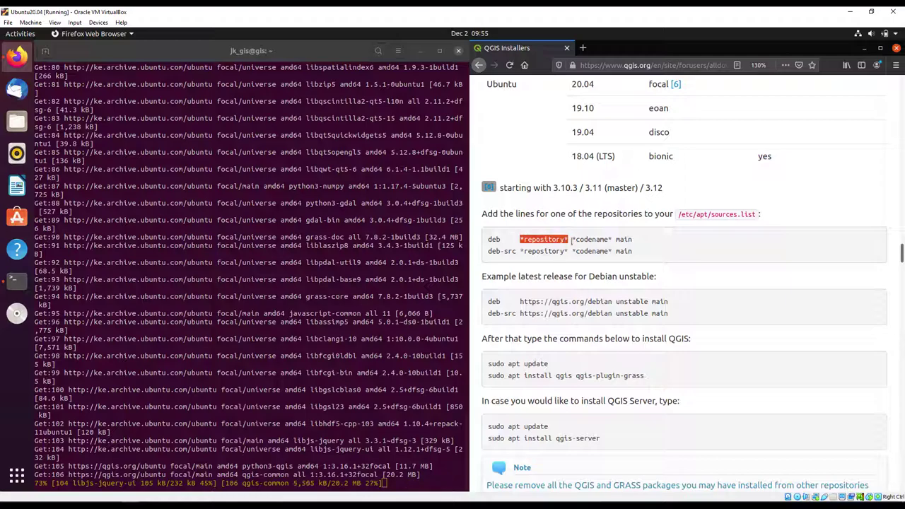
click(600, 241)
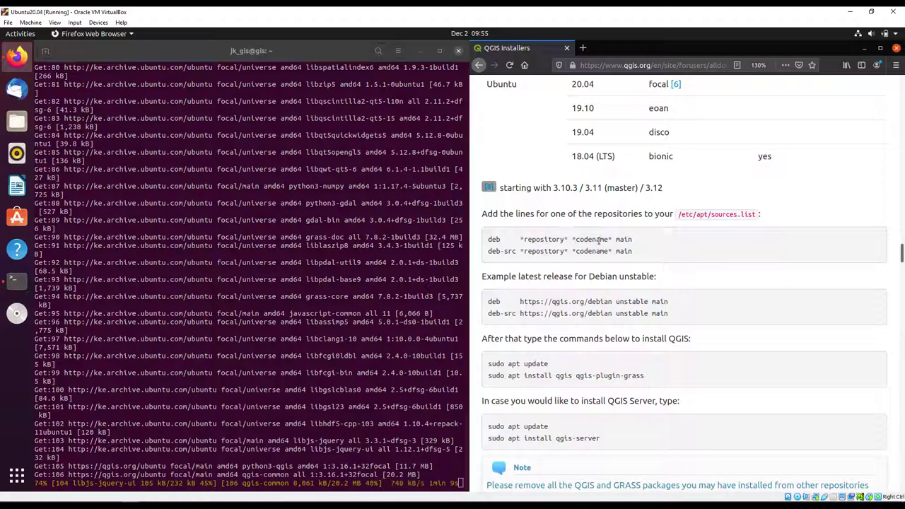
click(581, 239)
drag(607, 240, 609, 240)
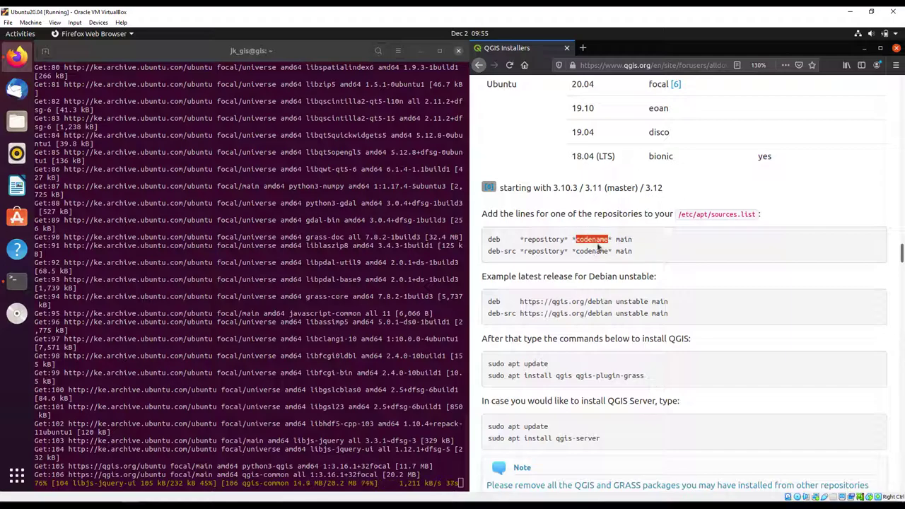
scroll(600, 246, up, 1)
click(590, 283)
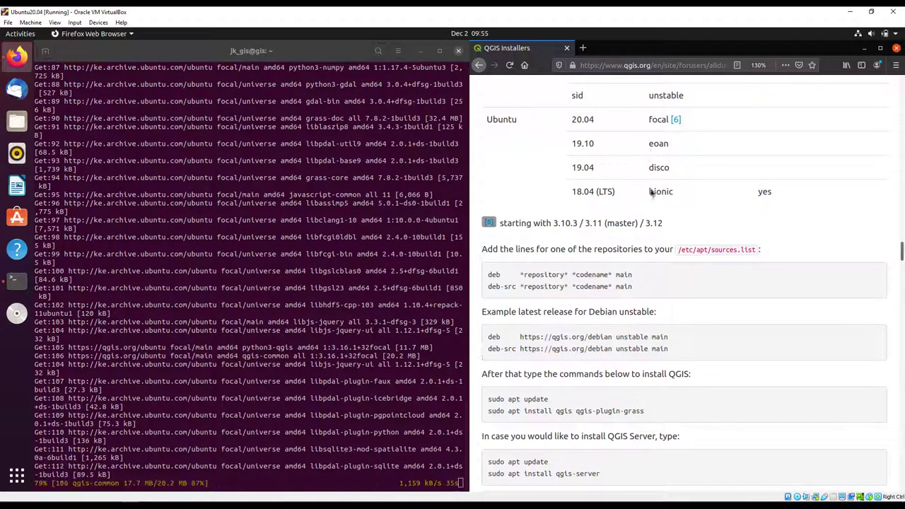
Step: Highlight the bionic, disco and eoan codenames, then the two apt install commands for QGIS
drag(650, 192, 662, 187)
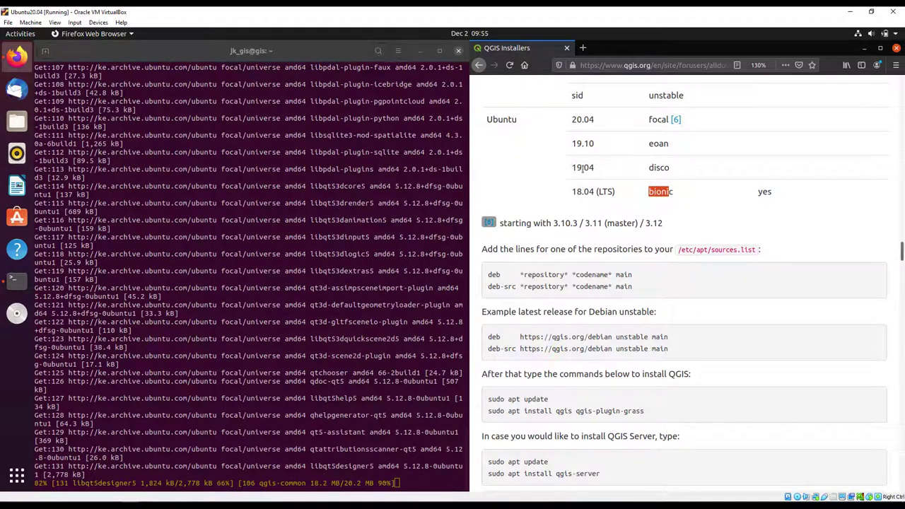
double_click(658, 167)
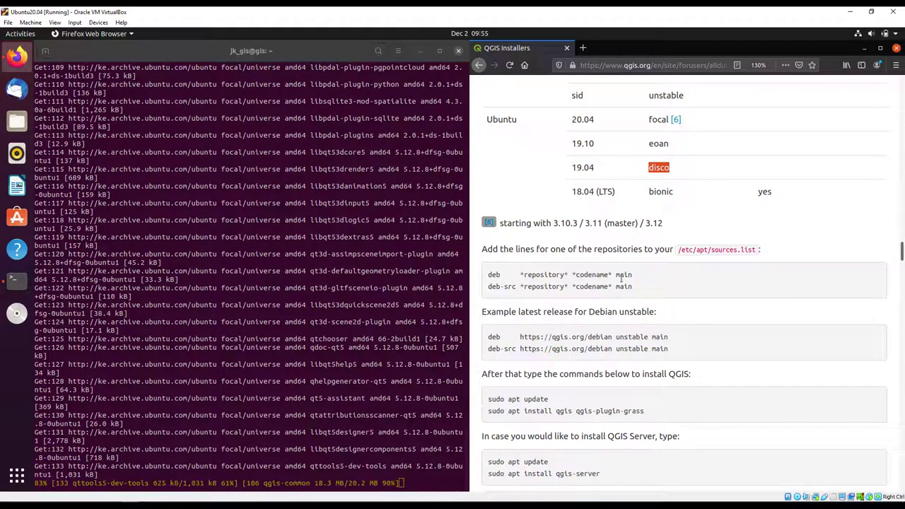
double_click(655, 144)
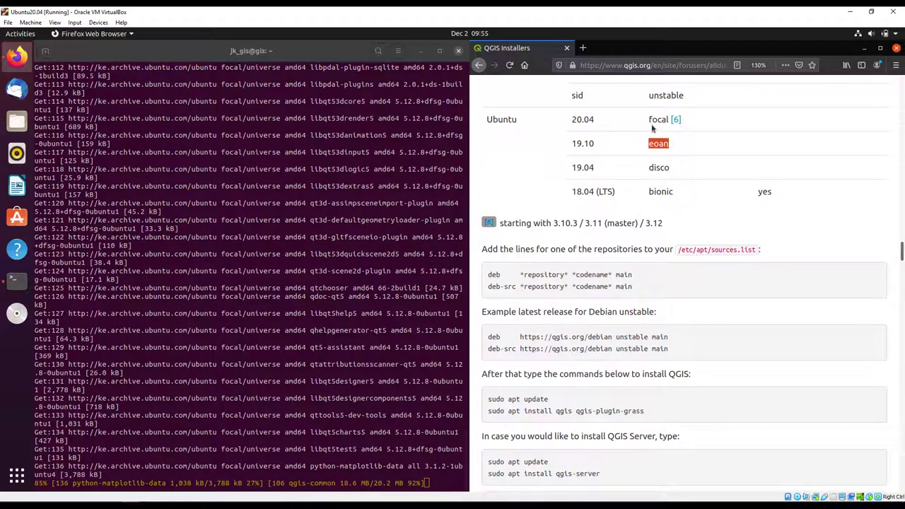
drag(575, 274, 600, 275)
click(610, 360)
scroll(612, 360, down, 1)
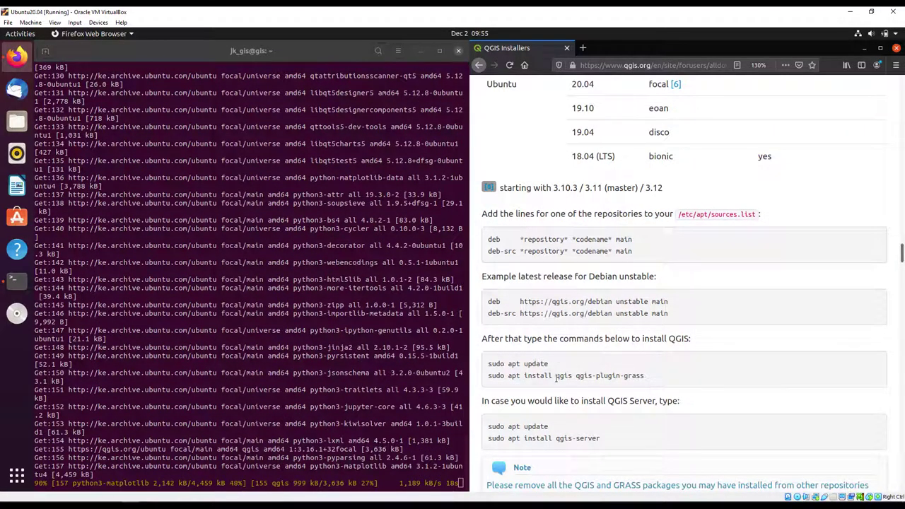
drag(495, 361, 606, 377)
Step: Highlight the QGIS Server install commands
click(638, 377)
scroll(575, 352, down, 2)
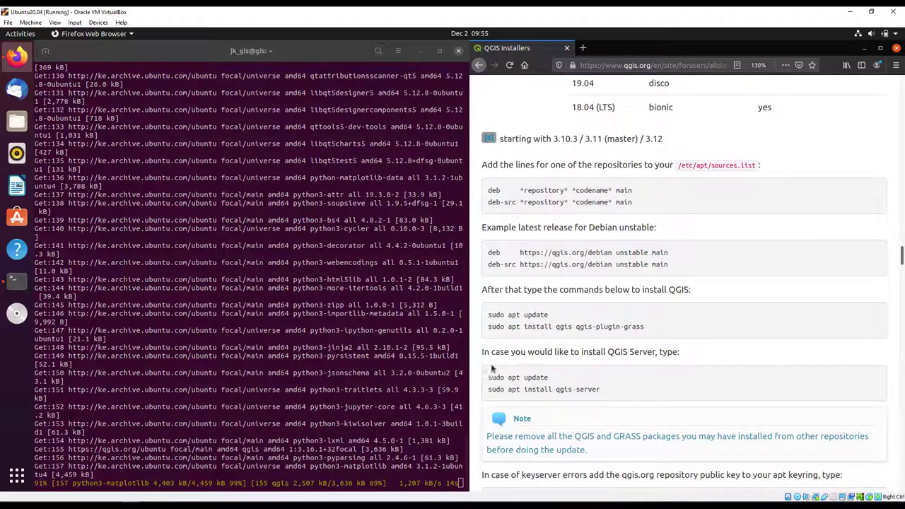
drag(486, 362, 601, 371)
click(542, 384)
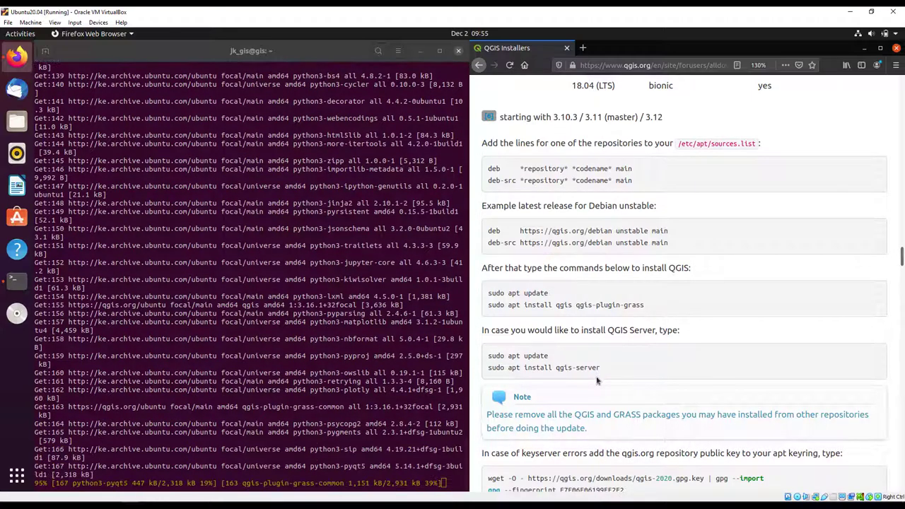
Step: Scroll down to the note about removing old packages and highlight it
scroll(597, 377, down, 2)
scroll(596, 377, down, 1)
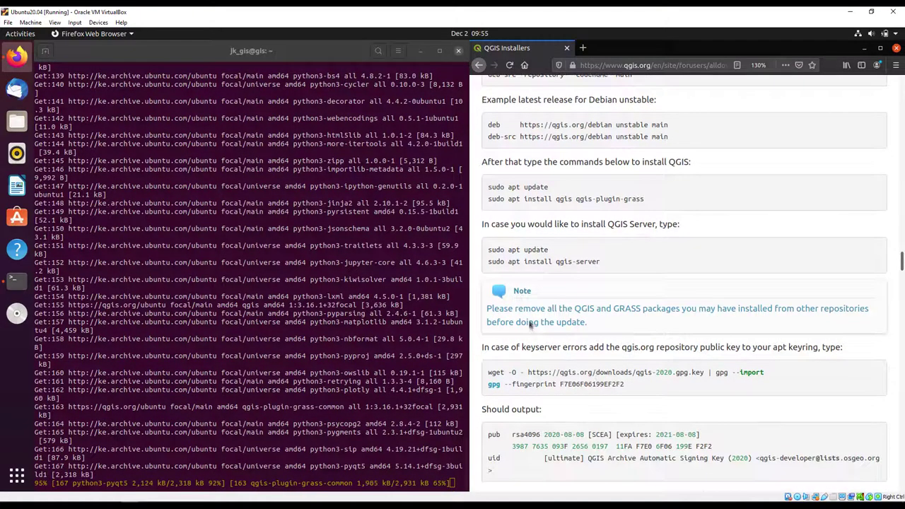
scroll(573, 365, down, 1)
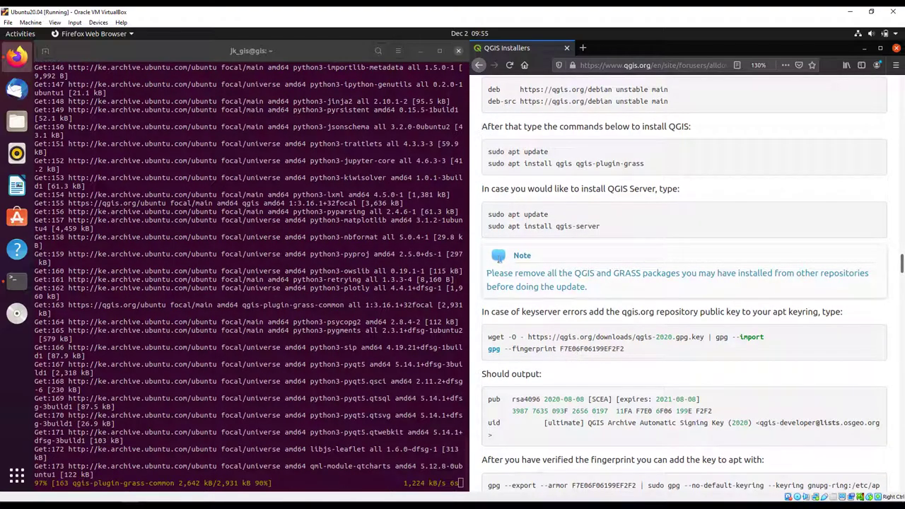
drag(515, 256, 587, 280)
click(587, 279)
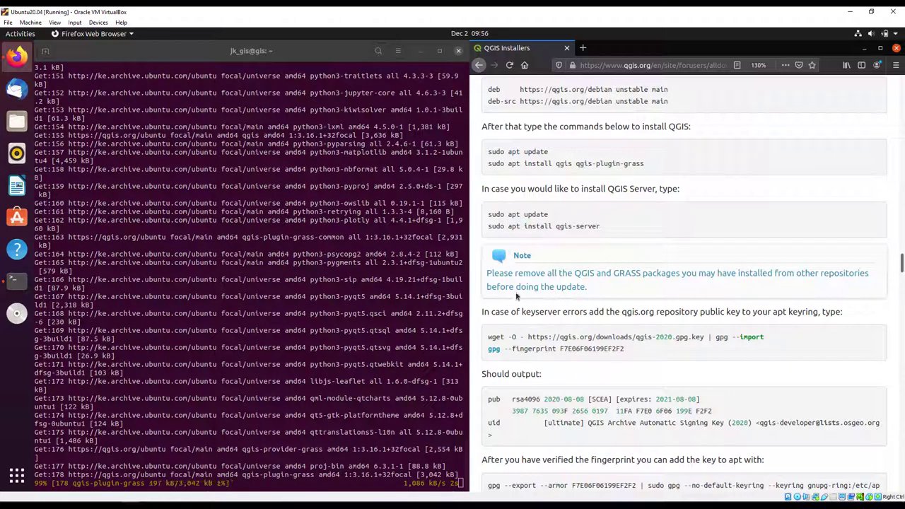
Step: Highlight the wget key-import command and continue toward the Fedora section
scroll(559, 368, down, 2)
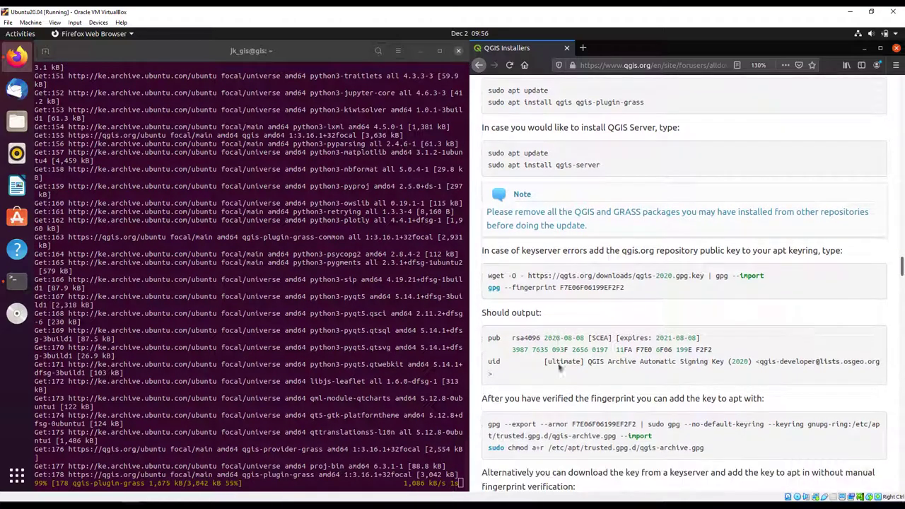
drag(488, 267, 628, 276)
click(635, 278)
scroll(618, 362, down, 1)
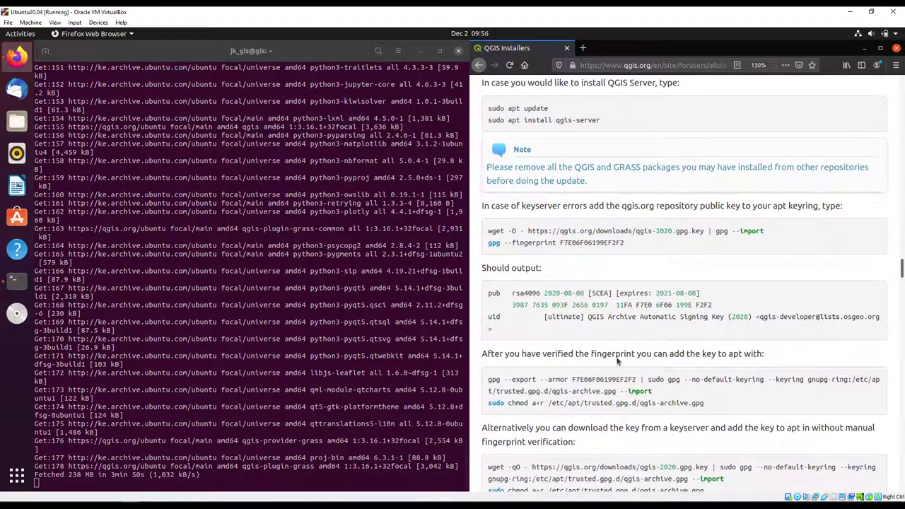
scroll(566, 339, down, 4)
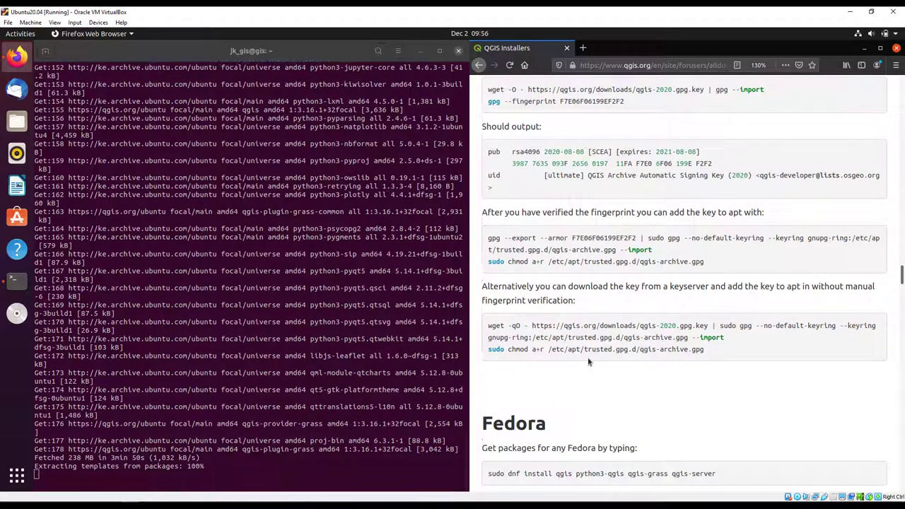
Step: Scroll to the Fedora section and highlight its heading
scroll(589, 362, down, 6)
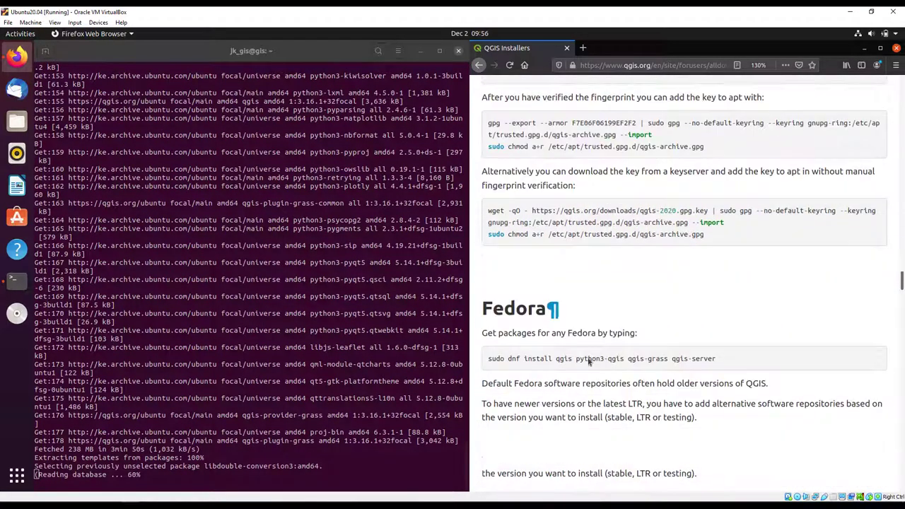
scroll(483, 218, down, 1)
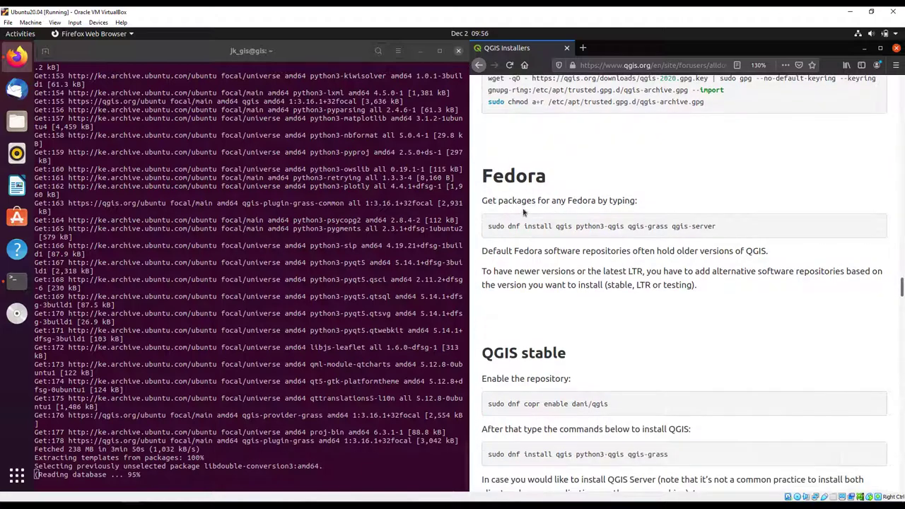
drag(482, 177, 541, 177)
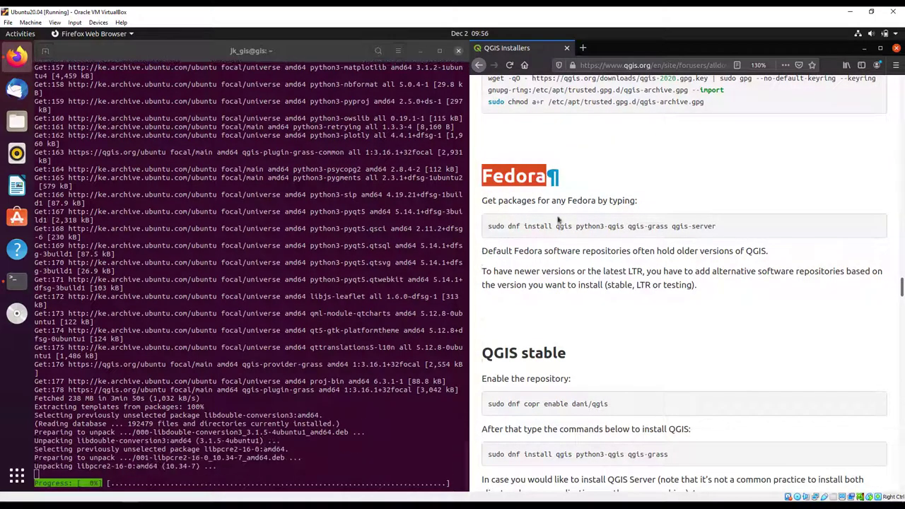
click(595, 241)
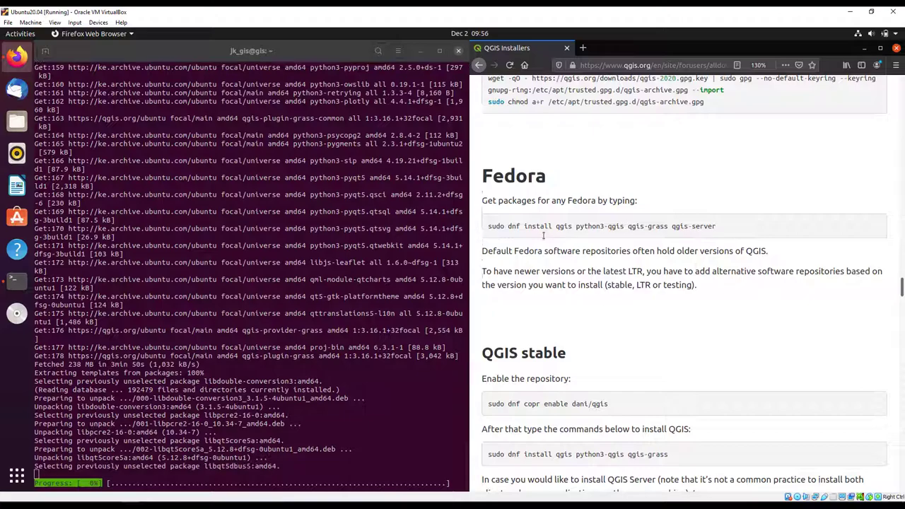
Step: Scroll down to the RHEL/CentOS distribution heading and highlight it
scroll(653, 335, down, 2)
scroll(654, 336, down, 5)
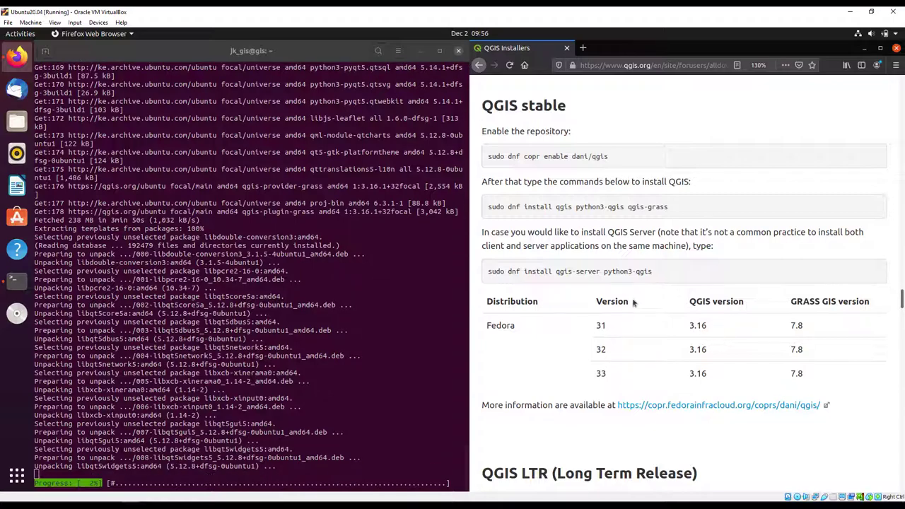
scroll(587, 374, down, 6)
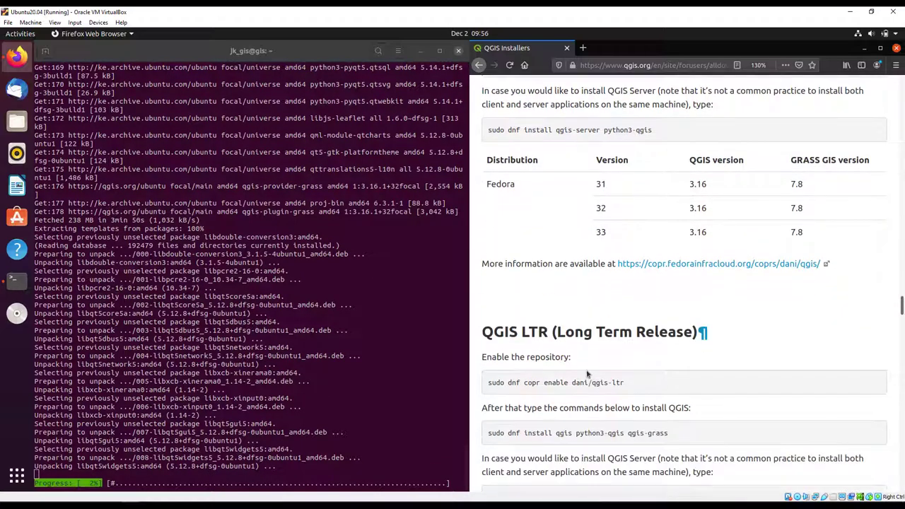
scroll(587, 374, down, 3)
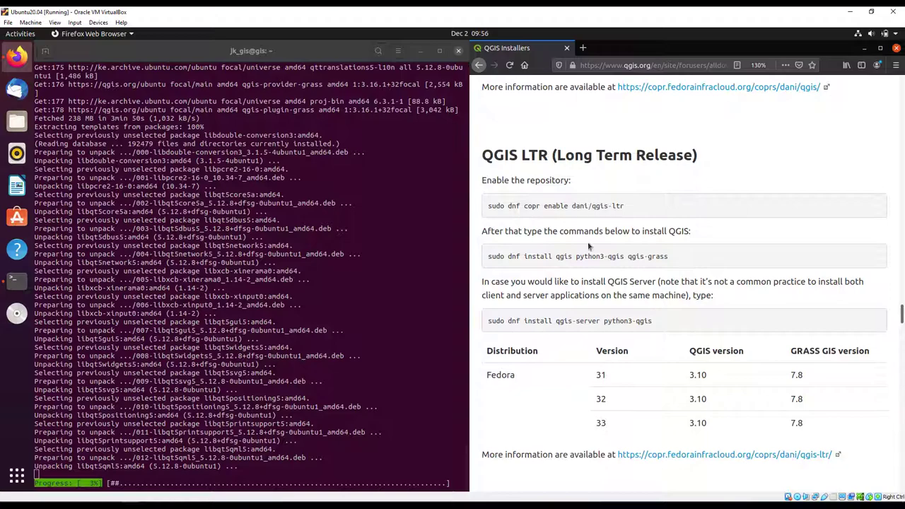
scroll(617, 393, down, 7)
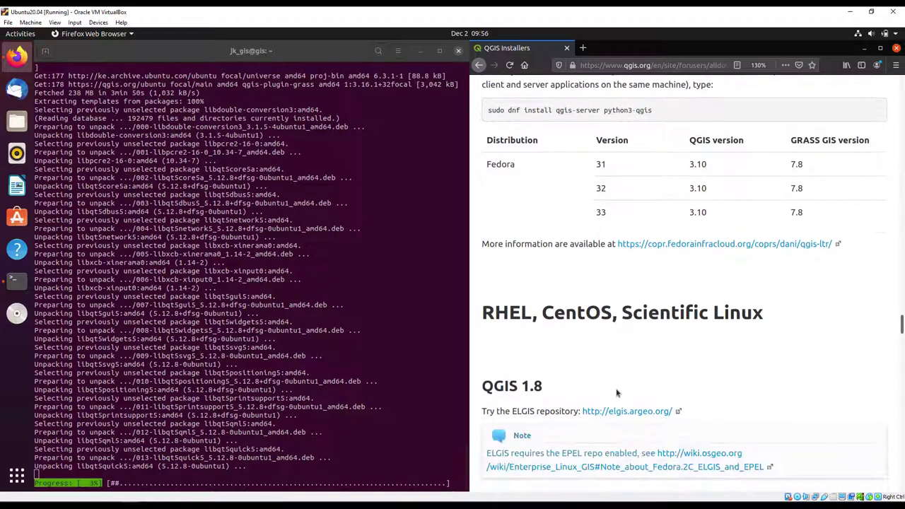
scroll(617, 393, down, 1)
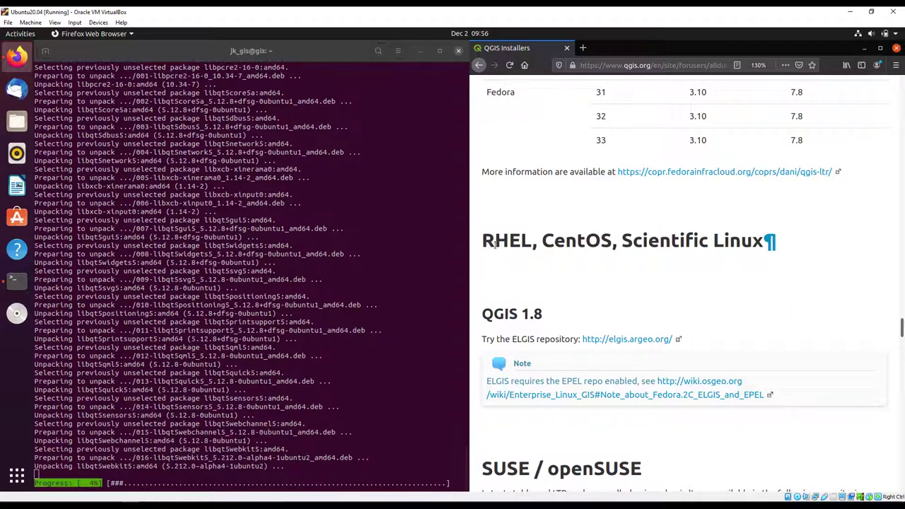
drag(482, 241, 764, 242)
click(505, 245)
click(646, 240)
Step: Scroll on to the Mandriva heading and highlight it
scroll(694, 348, down, 3)
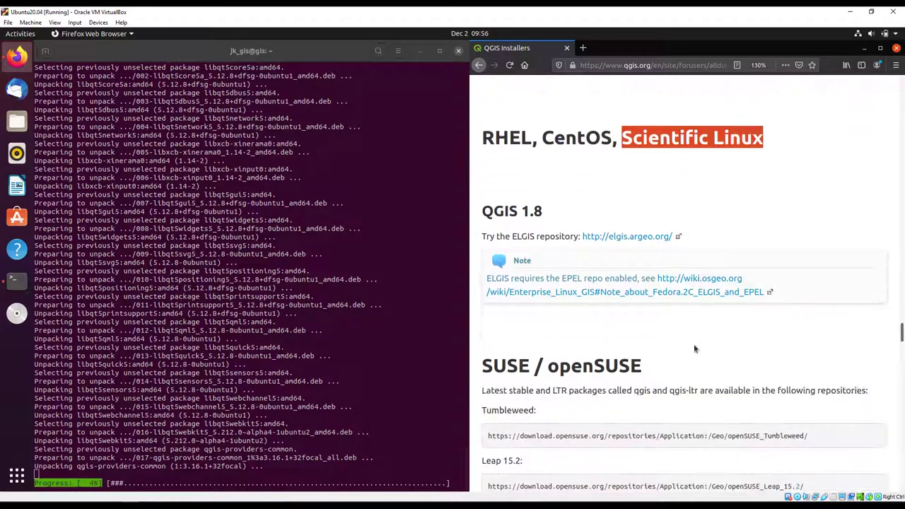
scroll(694, 348, down, 4)
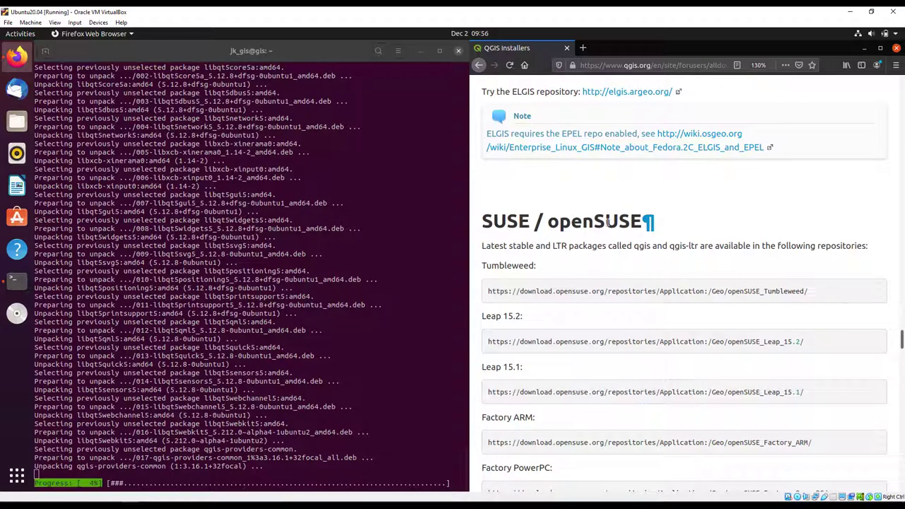
scroll(607, 289, down, 7)
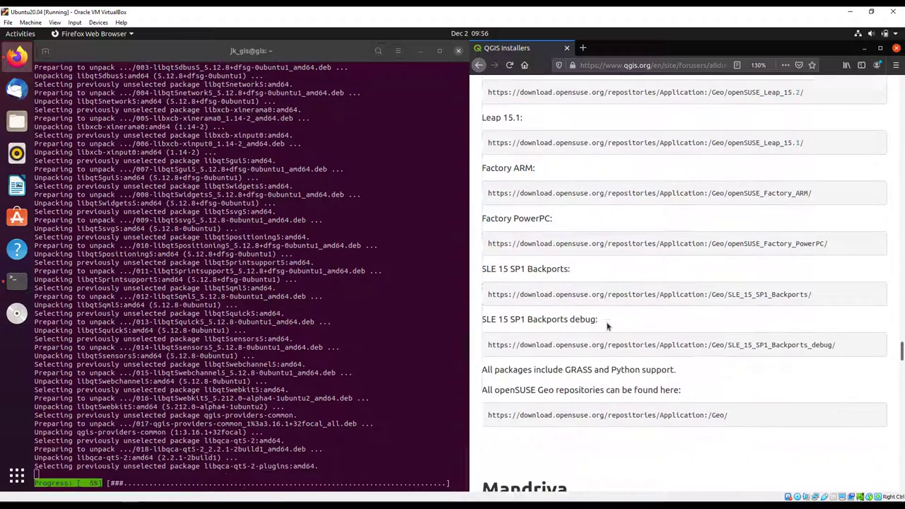
scroll(607, 327, down, 6)
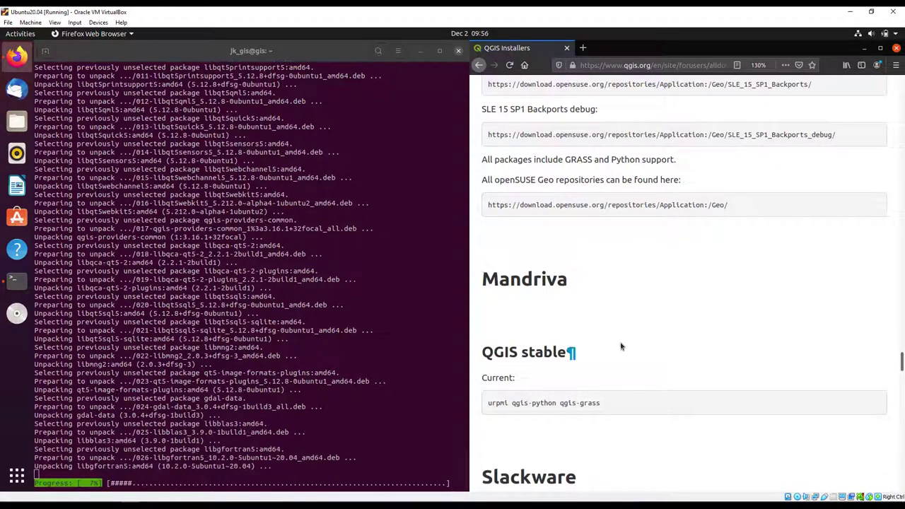
scroll(621, 347, down, 2)
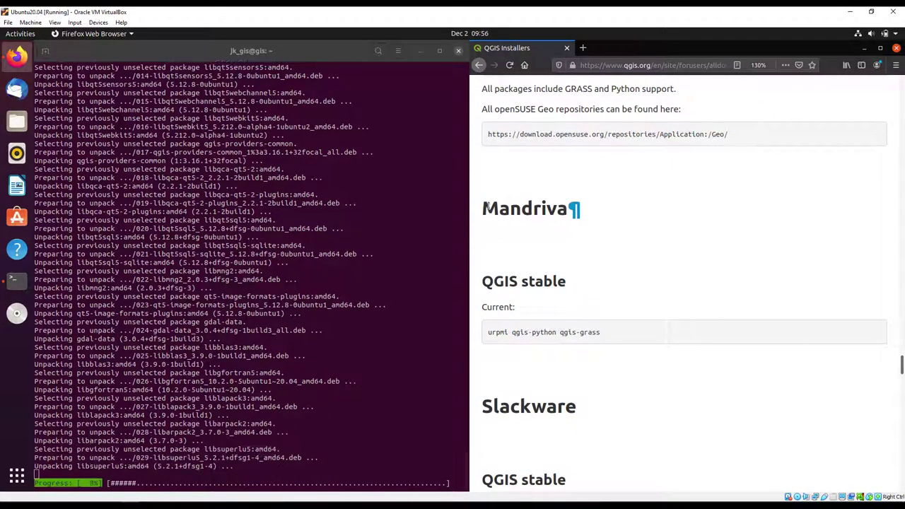
drag(575, 209, 481, 212)
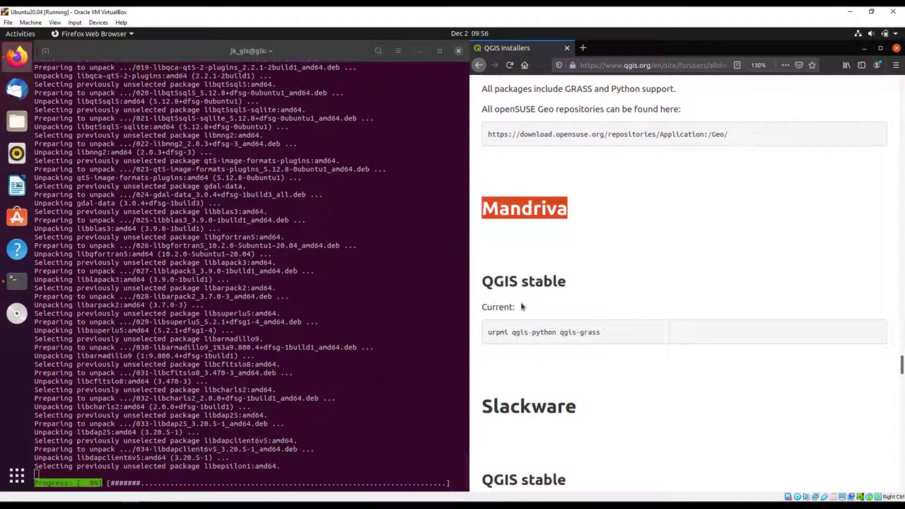
Step: Highlight the Mac OS X heading and scroll down to Installing from Source
scroll(522, 305, down, 8)
scroll(522, 305, down, 14)
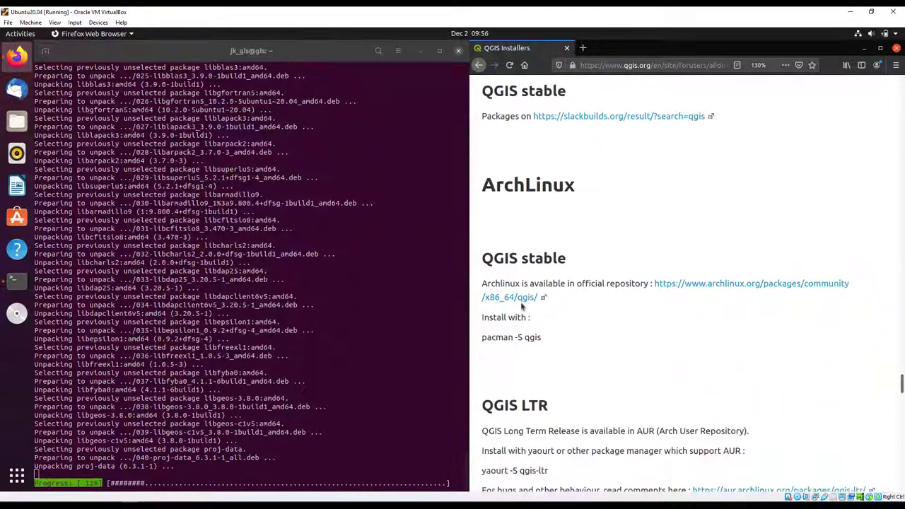
scroll(521, 304, down, 12)
scroll(522, 306, down, 5)
drag(484, 174, 587, 177)
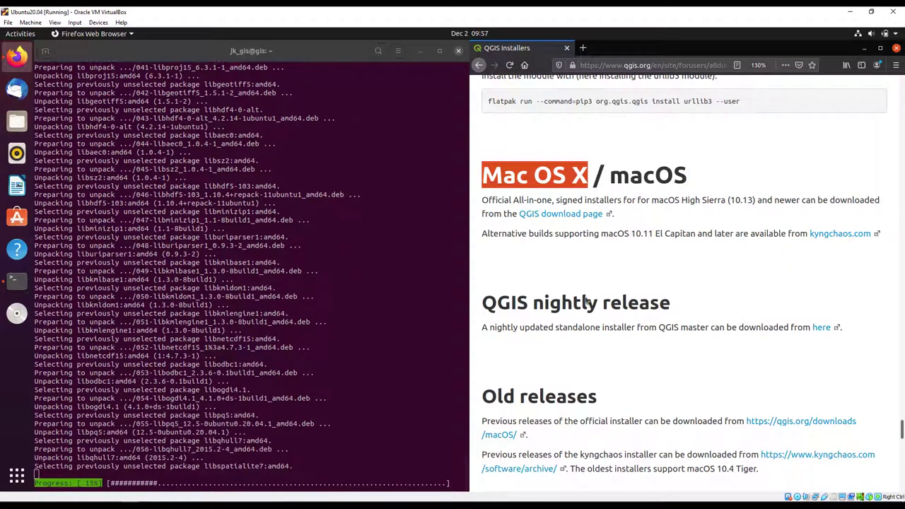
scroll(586, 322, down, 3)
scroll(584, 319, down, 8)
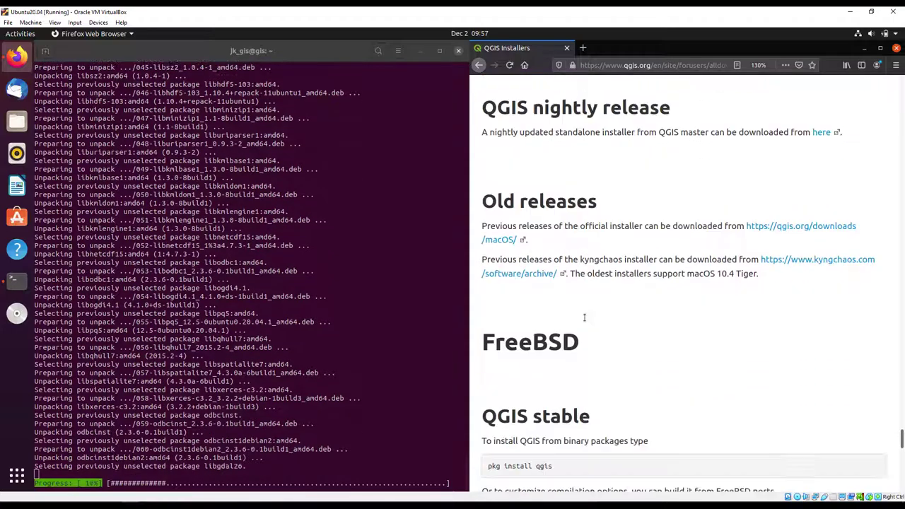
scroll(584, 322, down, 9)
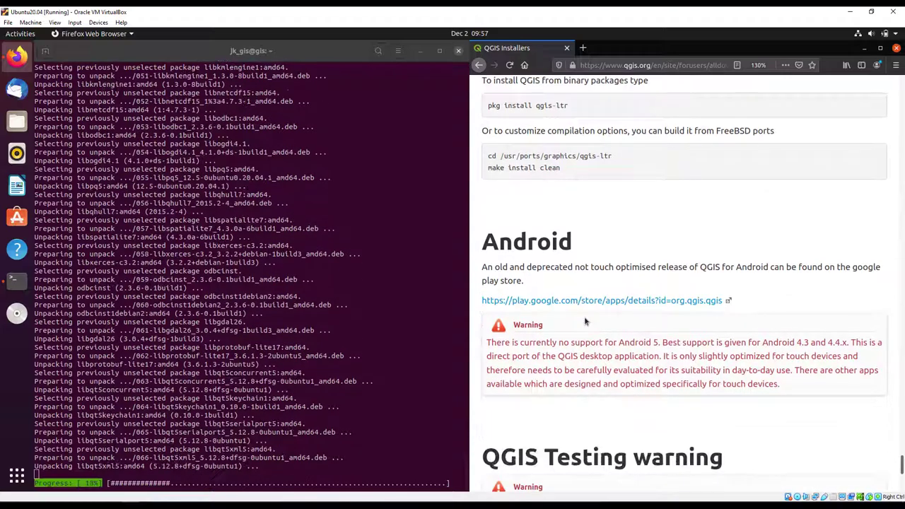
scroll(584, 320, down, 5)
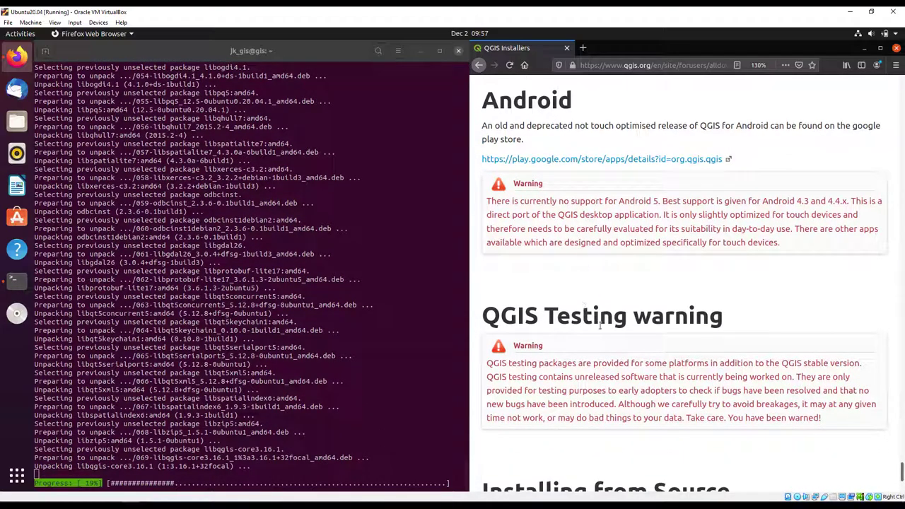
scroll(603, 352, down, 5)
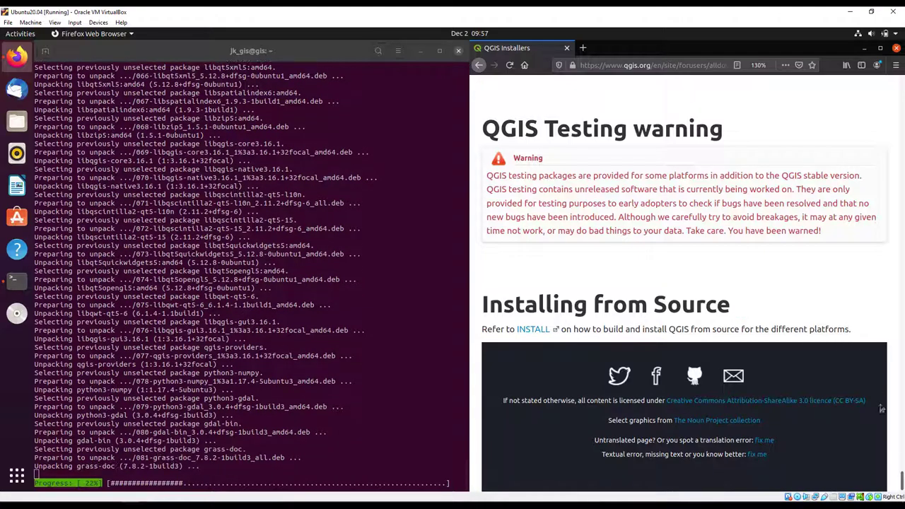
Step: Return to the Debian/Ubuntu apt update and install commands, then switch to the terminal
drag(902, 461, 897, 163)
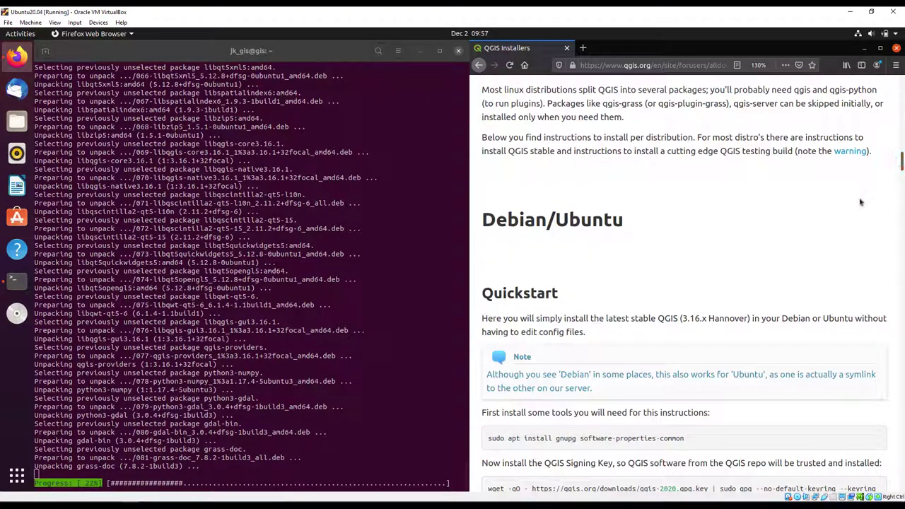
scroll(548, 341, down, 5)
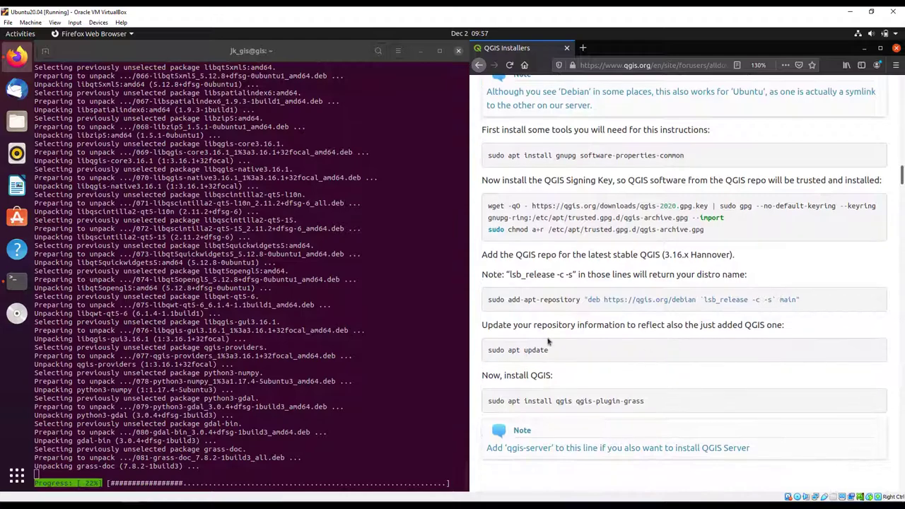
drag(549, 354, 488, 351)
click(595, 389)
drag(491, 410, 646, 403)
click(579, 359)
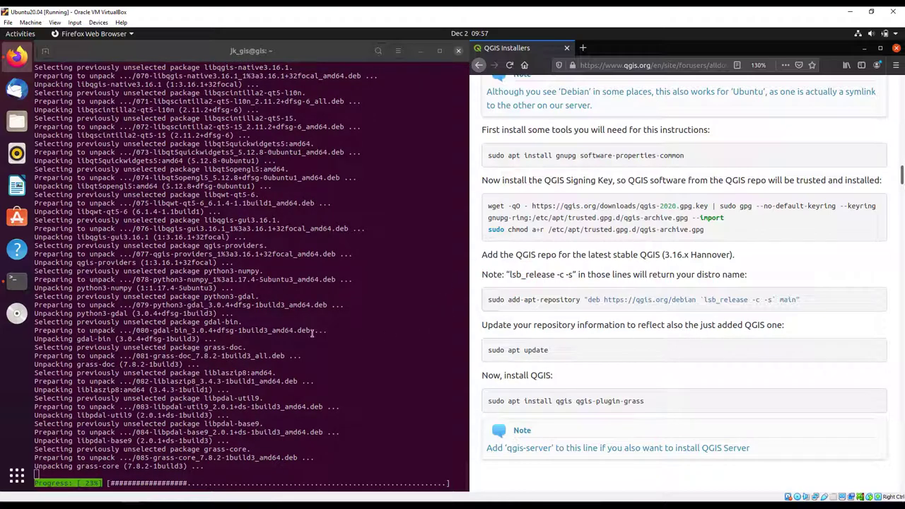
click(312, 333)
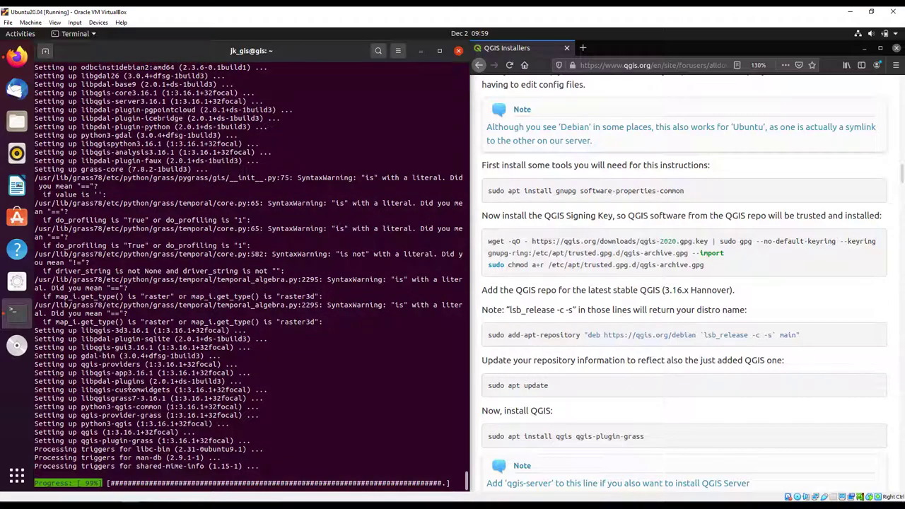
Step: Clear the terminal output and run qgis to launch QGIS
triple_click(333, 305)
click(334, 291)
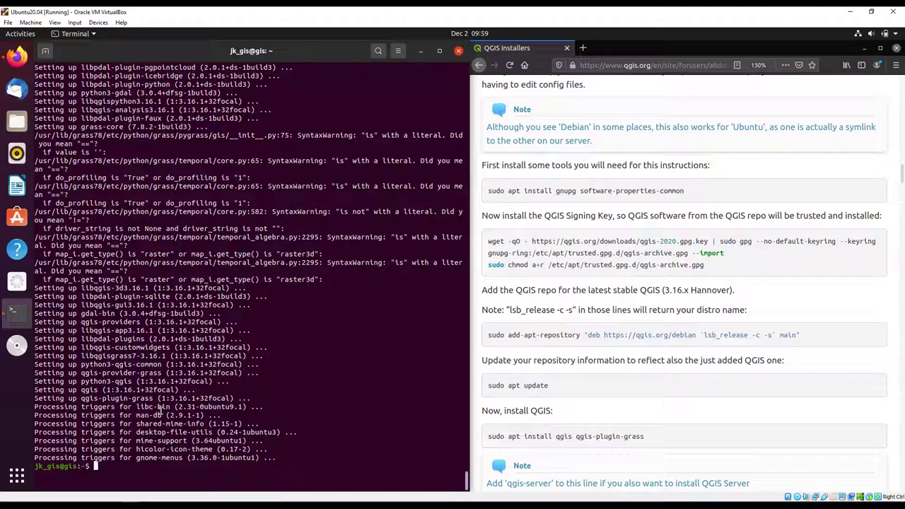
text(clear)
key(Return)
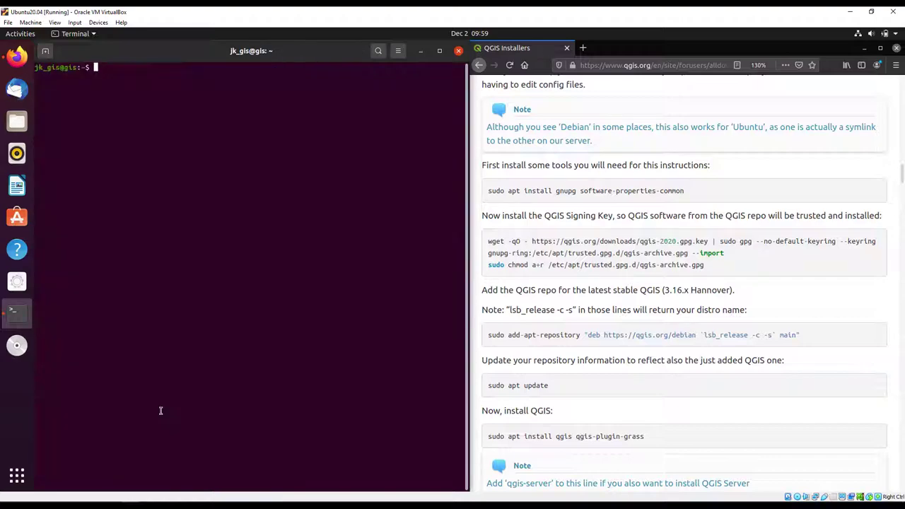
text(qgis)
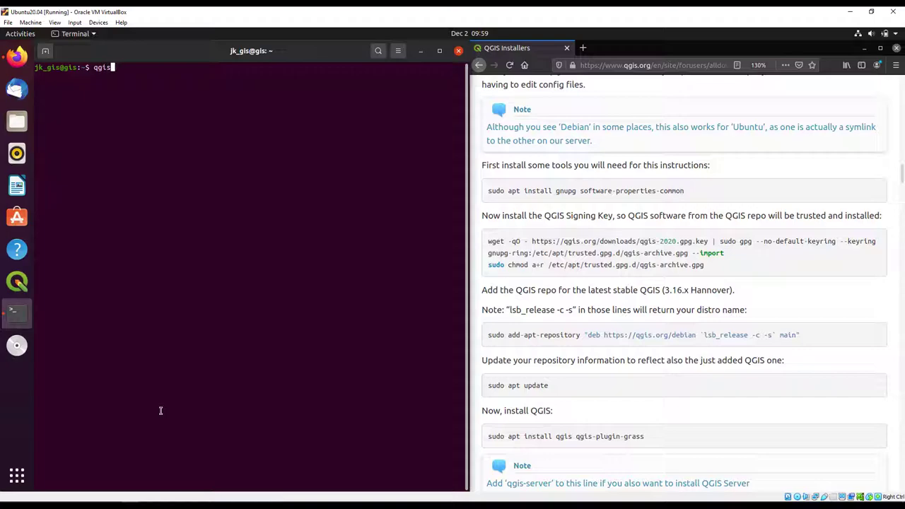
key(Return)
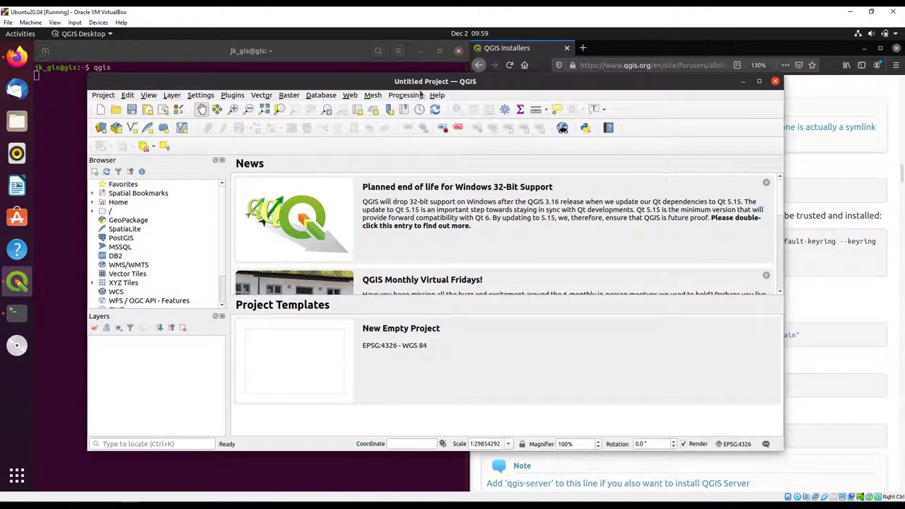
Step: Check Help > About shows 3.16.1-Hannover on Ubuntu 20.04.1 LTS, then close the terminal and QGIS
click(437, 96)
click(452, 192)
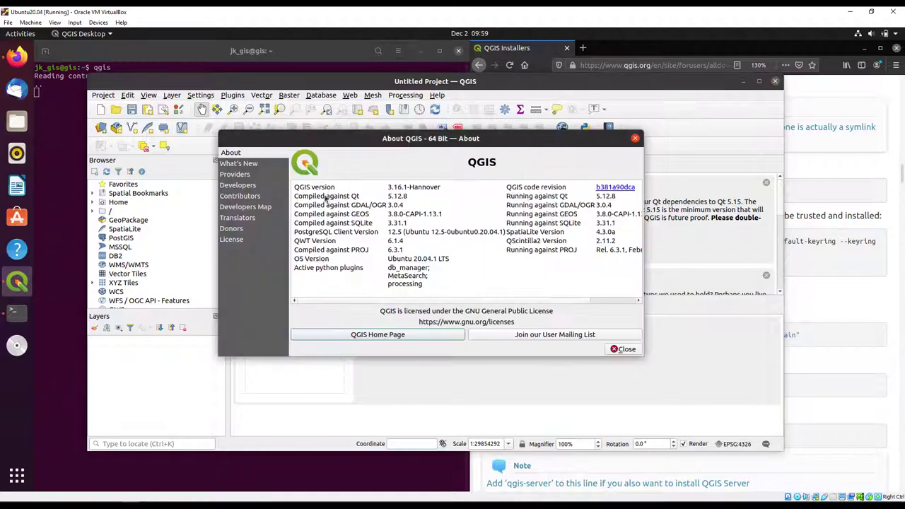
drag(388, 260, 450, 260)
click(388, 261)
click(426, 267)
click(622, 349)
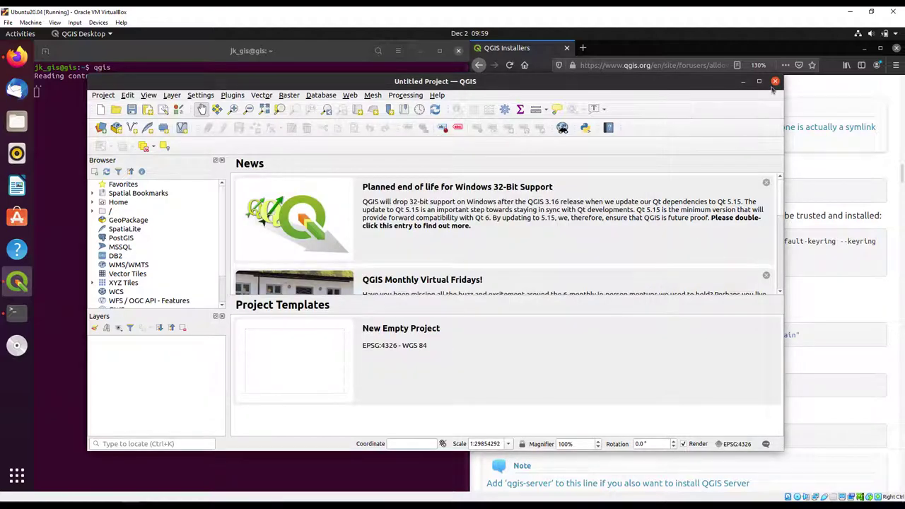
click(459, 51)
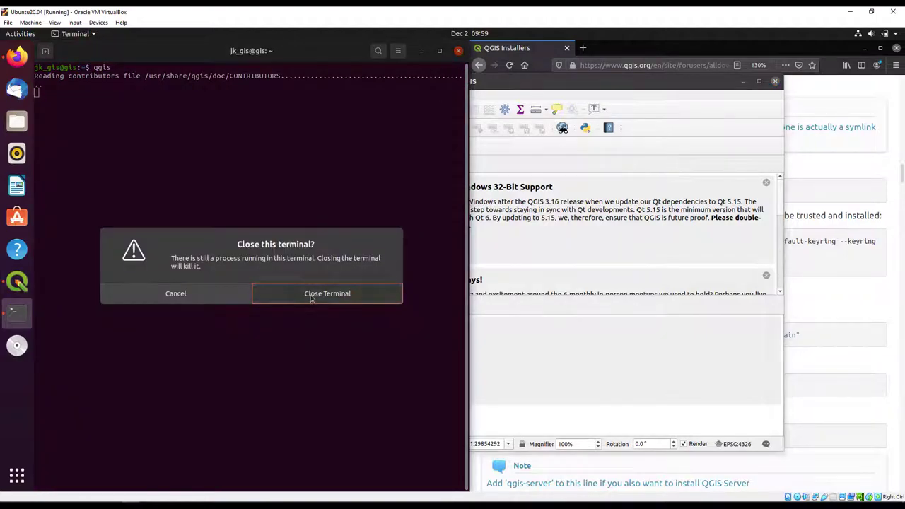
click(311, 294)
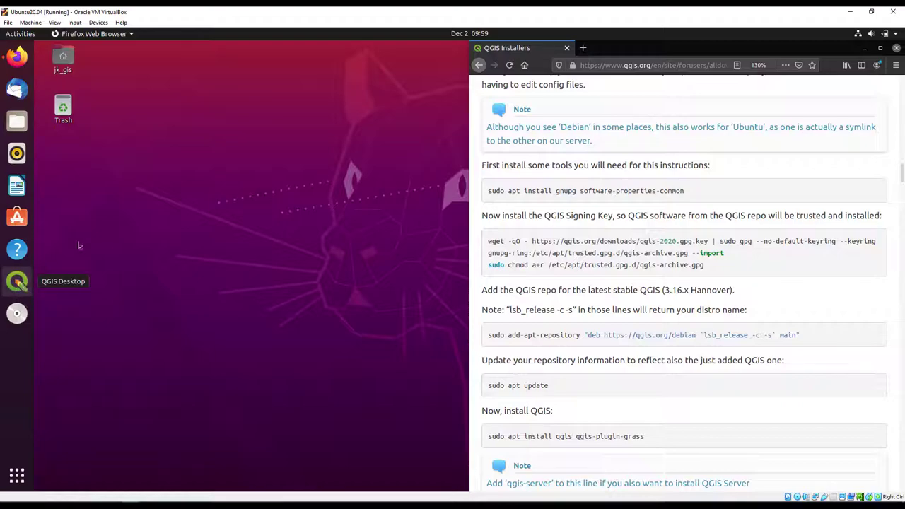
Step: Launch QGIS Desktop from the Activities search for qgis, then close Firefox
key(super)
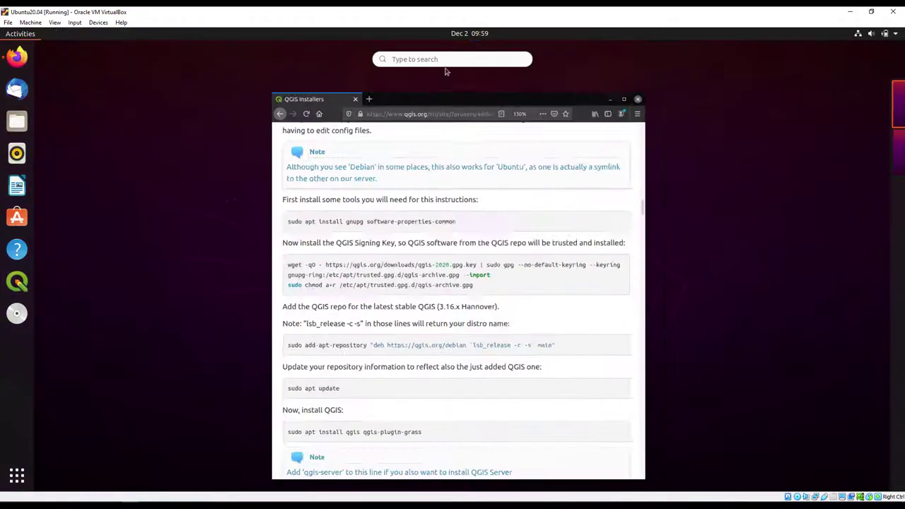
text(qgis)
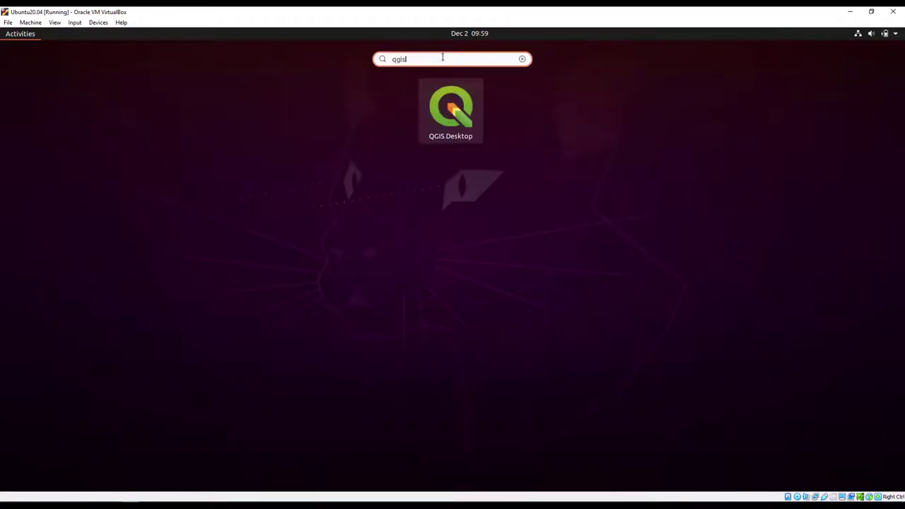
click(439, 129)
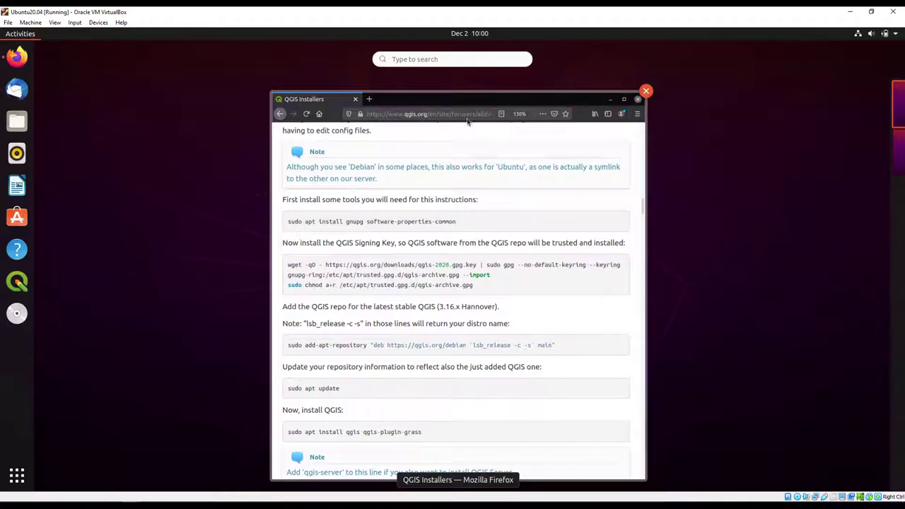
click(571, 128)
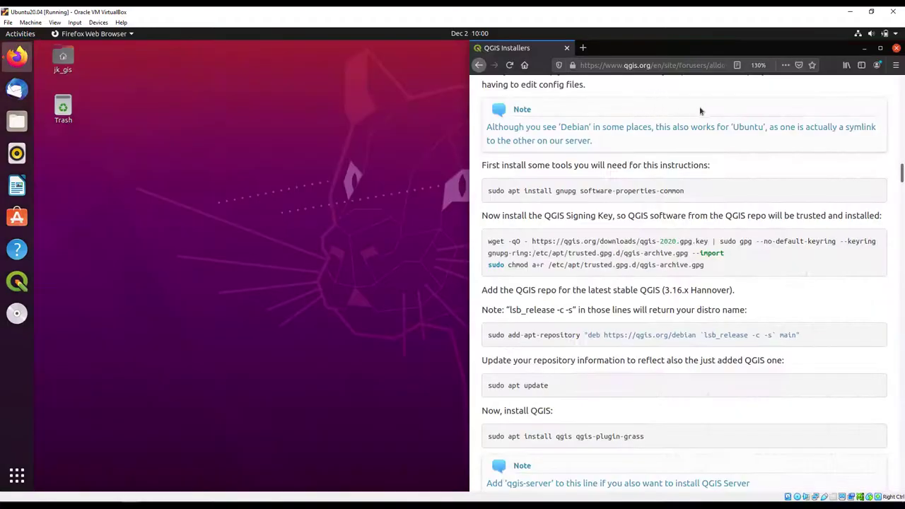
click(897, 49)
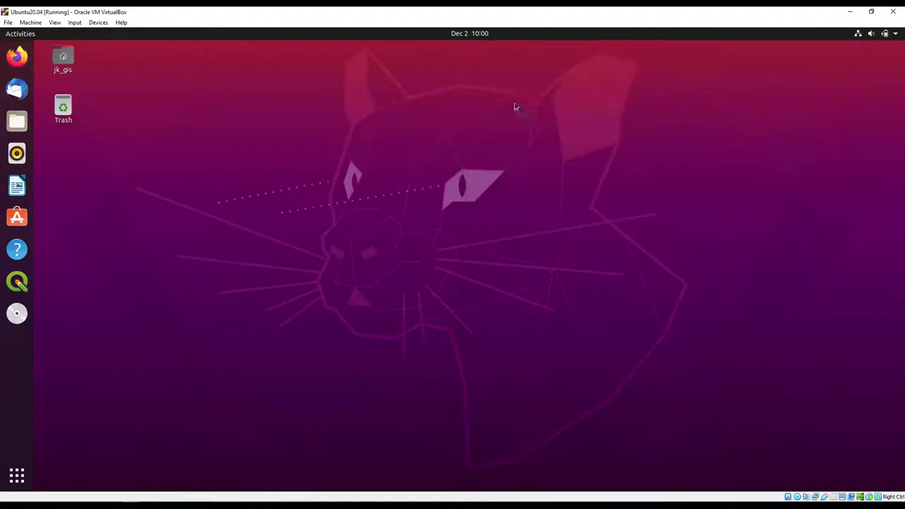